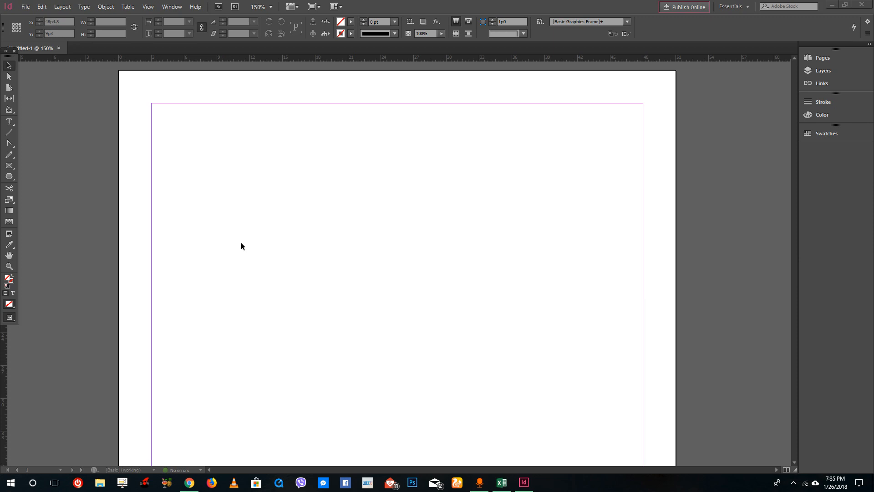
# Step: Place the picture IMG_0156.jpg on the page at its original size
pyautogui.click(23, 8)
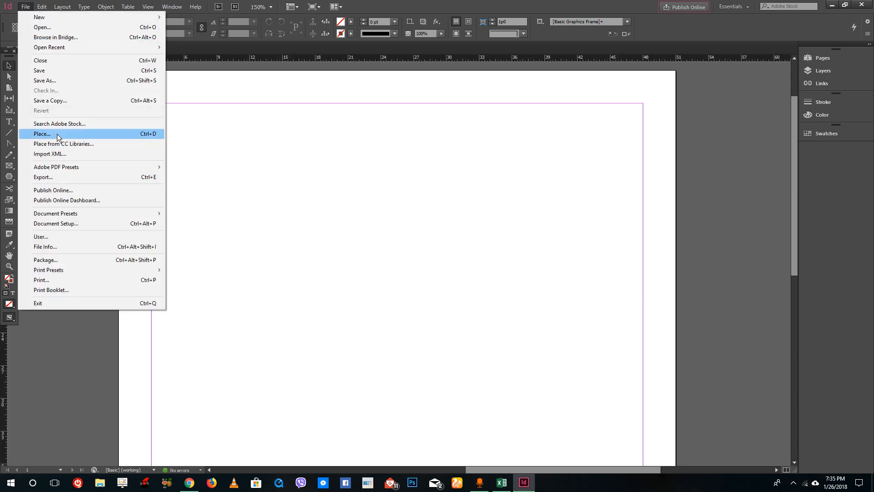
pyautogui.click(68, 132)
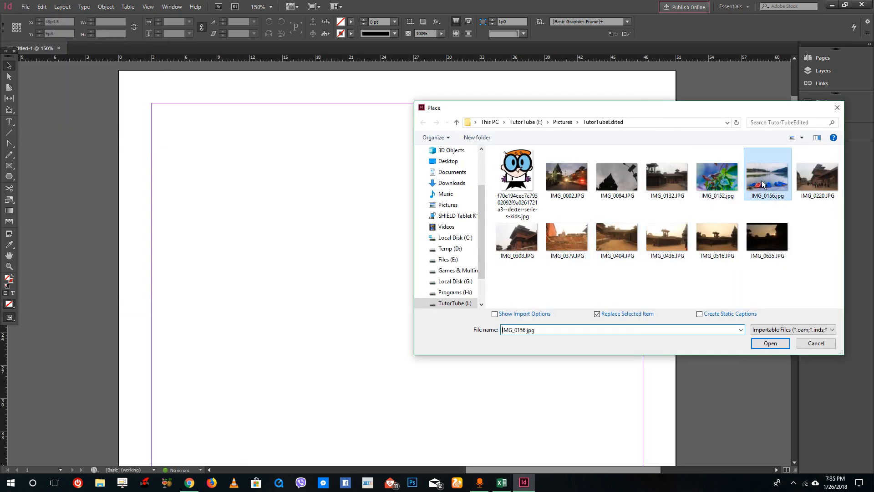
pyautogui.doubleClick(761, 181)
pyautogui.click(326, 210)
# Step: Move the placed photo up and left until its upper-left corner lies on the pasteboard beyond the page
pyautogui.moveTo(447, 273); pyautogui.dragTo(380, 205)
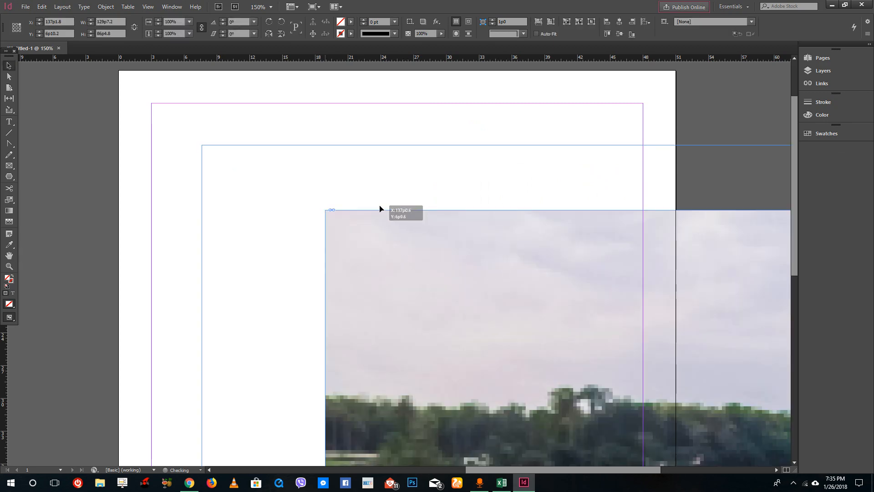
pyautogui.hotkey('ctrl', '1')
pyautogui.hotkey('ctrl', '-')
pyautogui.hotkey('ctrl', '=')
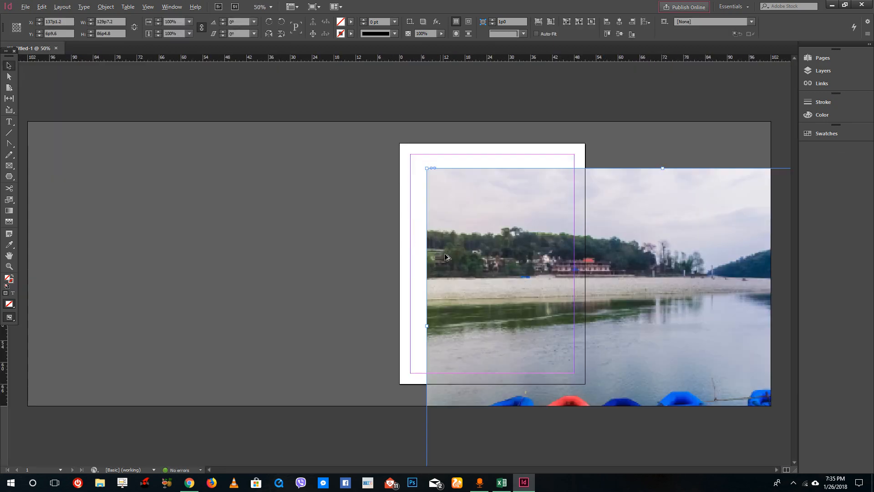
pyautogui.moveTo(589, 289); pyautogui.dragTo(428, 228)
# Step: Try scaling the photo down from its lower-right corner, first the content alone and then together with its frame, undoing each attempt
pyautogui.click(504, 268)
pyautogui.moveTo(739, 423); pyautogui.dragTo(681, 374)
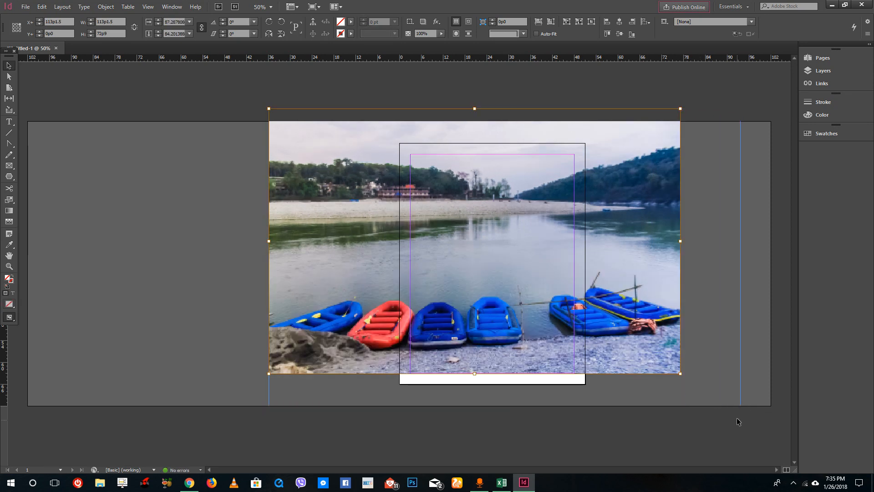
pyautogui.hotkey('ctrl', 'z')
pyautogui.click(756, 372)
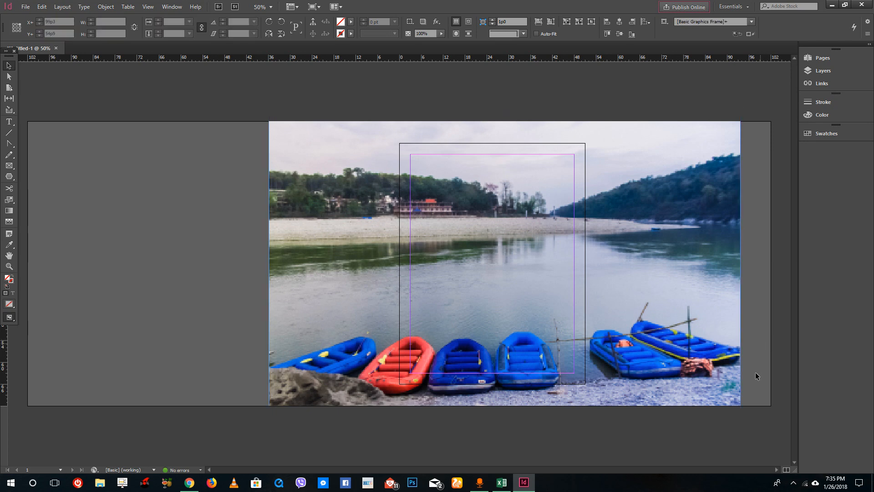
pyautogui.click(734, 391)
pyautogui.moveTo(740, 424); pyautogui.dragTo(646, 358)
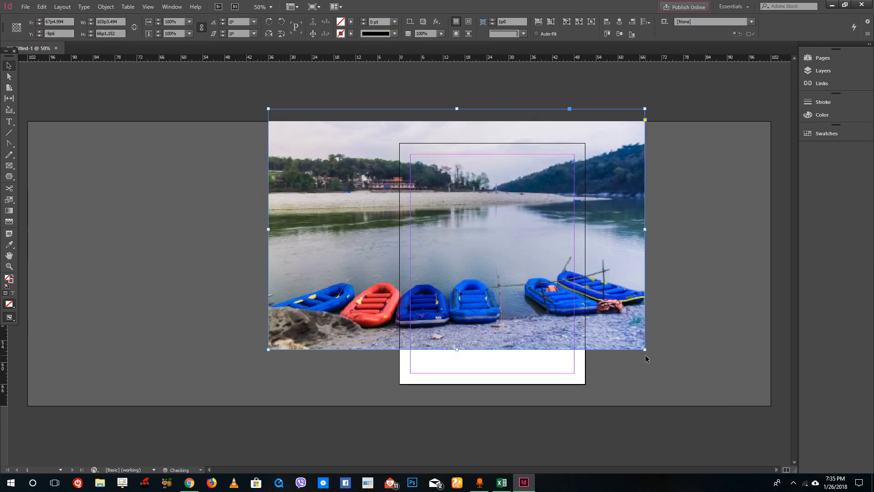
pyautogui.hotkey('ctrl', 'z')
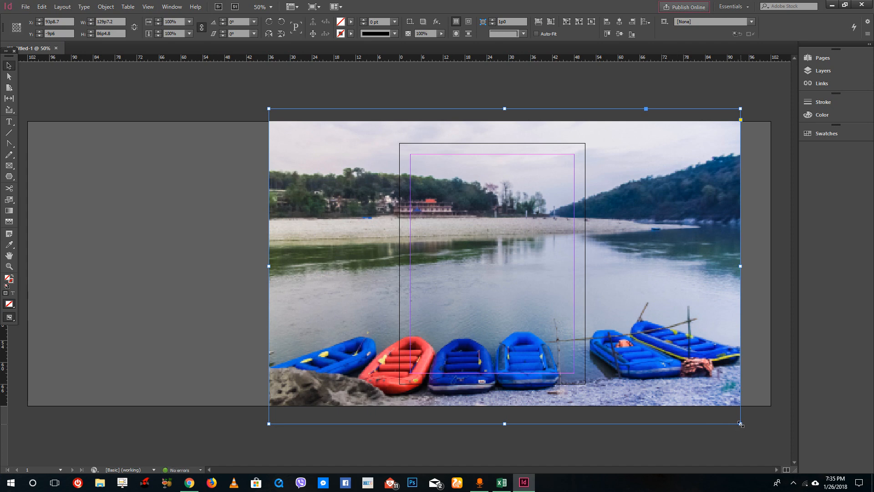
# Step: Try shrinking only the photo's frame from its lower-right corner so the picture is cropped, and undo it
pyautogui.moveTo(740, 423); pyautogui.dragTo(574, 313)
pyautogui.click(622, 358)
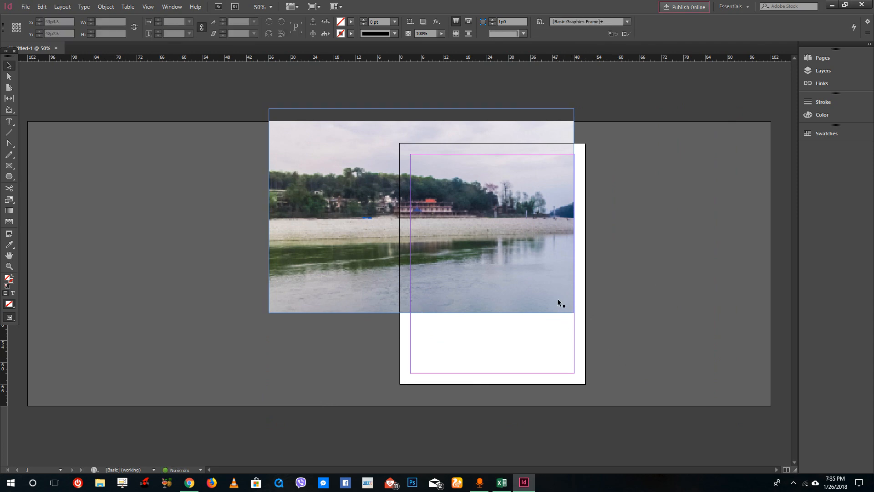
pyautogui.hotkey('ctrl', 'z')
# Step: Scale the photo together with its frame to about 27p0 wide and position it near the middle of the page
pyautogui.moveTo(740, 422); pyautogui.dragTo(401, 219)
pyautogui.moveTo(435, 180); pyautogui.dragTo(529, 273)
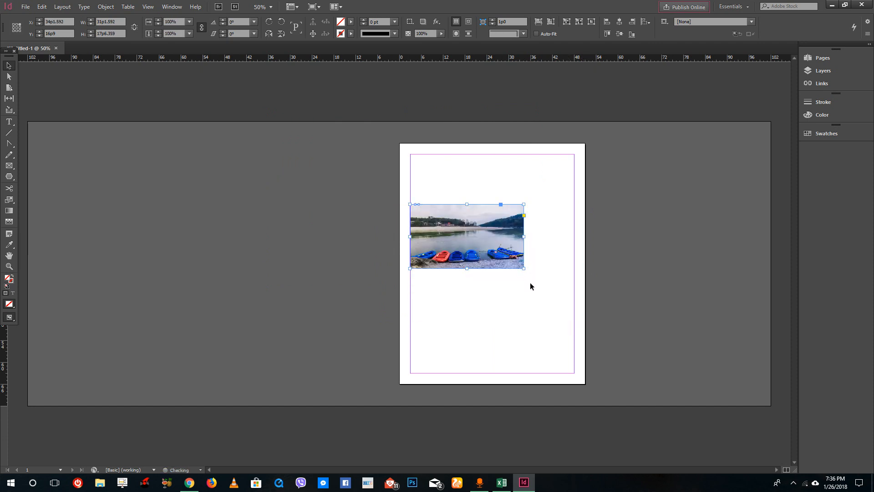
pyautogui.hotkey('ctrl', 'z')
pyautogui.moveTo(583, 318); pyautogui.dragTo(509, 269)
pyautogui.moveTo(484, 225); pyautogui.dragTo(517, 245)
pyautogui.scroll(2, 517, 246)
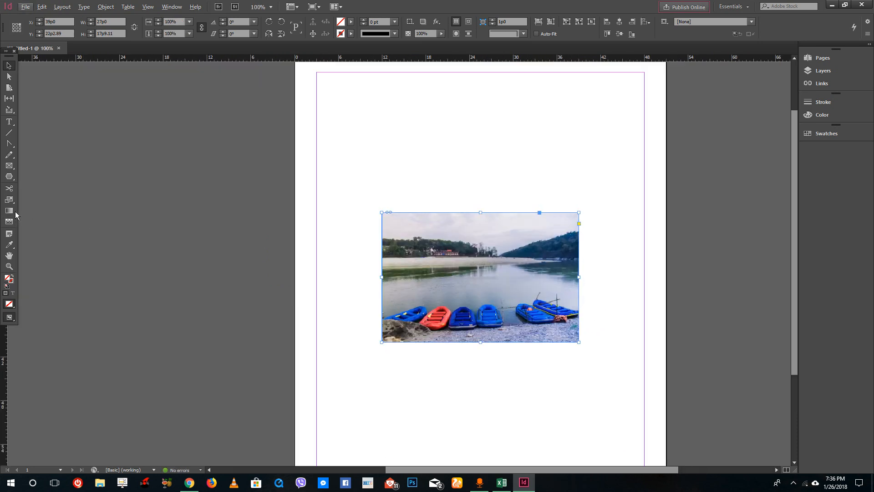
# Step: Stretch the photo with the Scale tool to about 32p2 wide and 23p6 tall, keeping its upper-right corner fixed
pyautogui.click(10, 199)
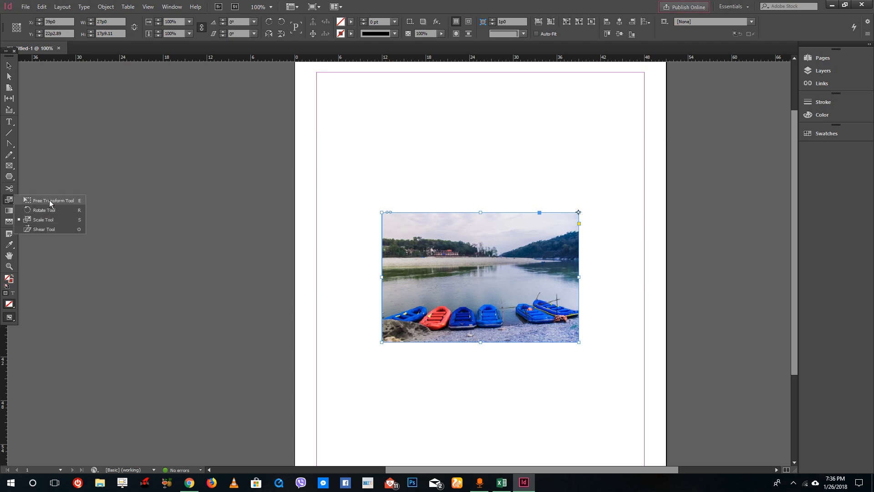
pyautogui.click(43, 220)
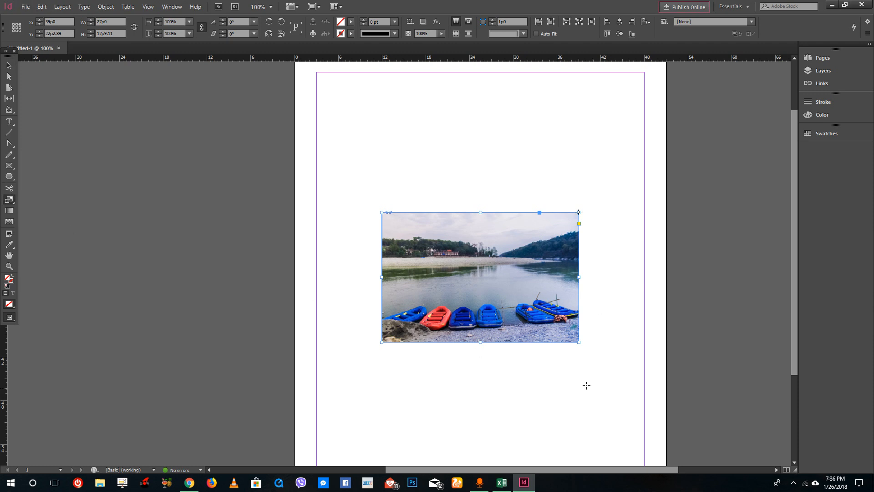
pyautogui.click(9, 199)
pyautogui.click(42, 218)
pyautogui.moveTo(580, 342); pyautogui.dragTo(616, 384)
pyautogui.moveTo(579, 300); pyautogui.dragTo(574, 254)
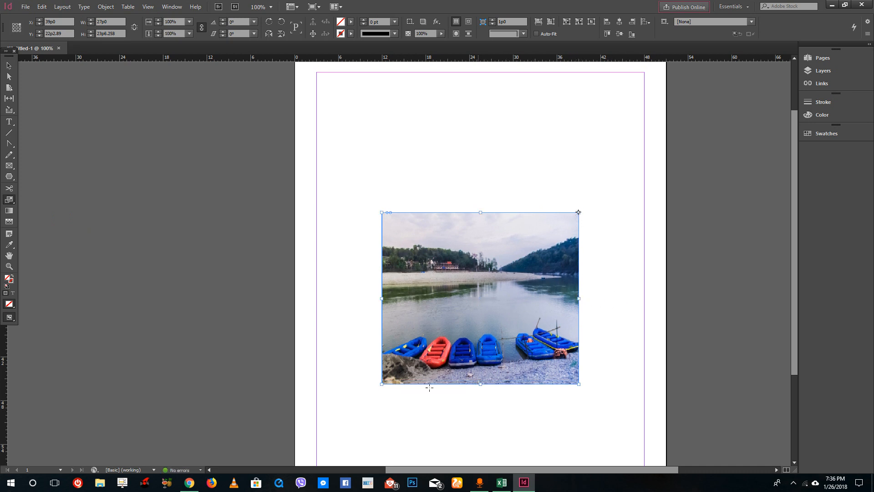
pyautogui.moveTo(382, 299); pyautogui.dragTo(344, 299)
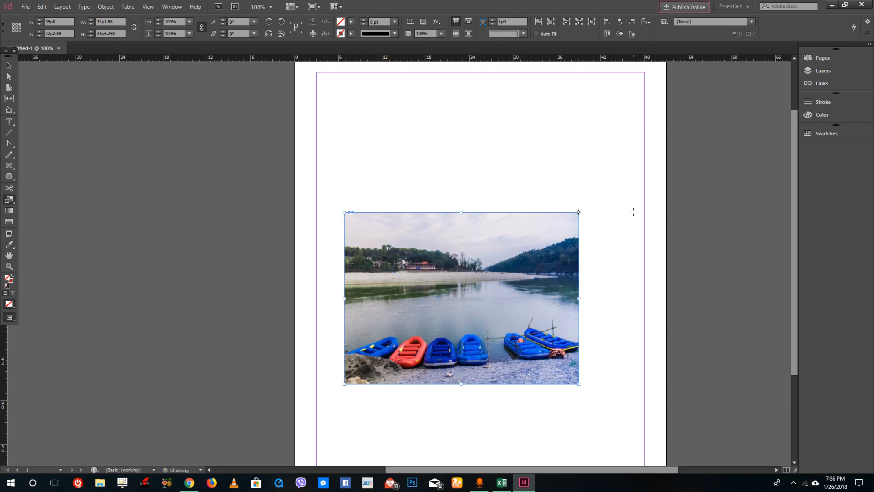
# Step: Scale the photo from its lower-left reference point, then from its center to about 25p7 wide and 16p4 tall
pyautogui.click(14, 31)
pyautogui.moveTo(584, 210); pyautogui.dragTo(596, 153)
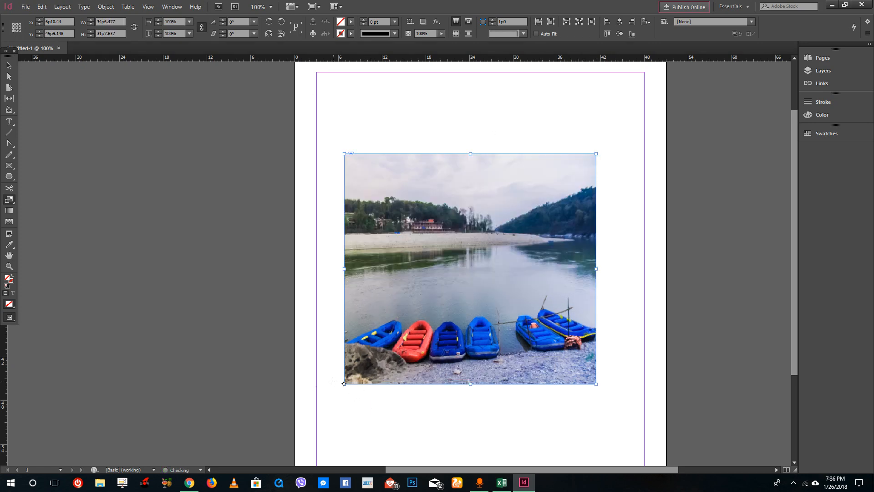
pyautogui.click(16, 27)
pyautogui.moveTo(596, 384); pyautogui.dragTo(564, 328)
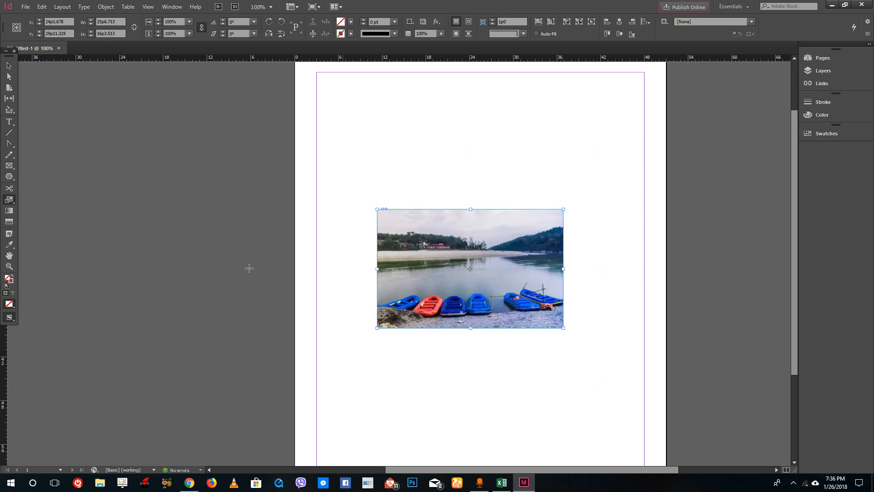
# Step: Try shearing the photo horizontally by about 19.6° around its center with the Shear tool, and undo it
pyautogui.rightClick(9, 199)
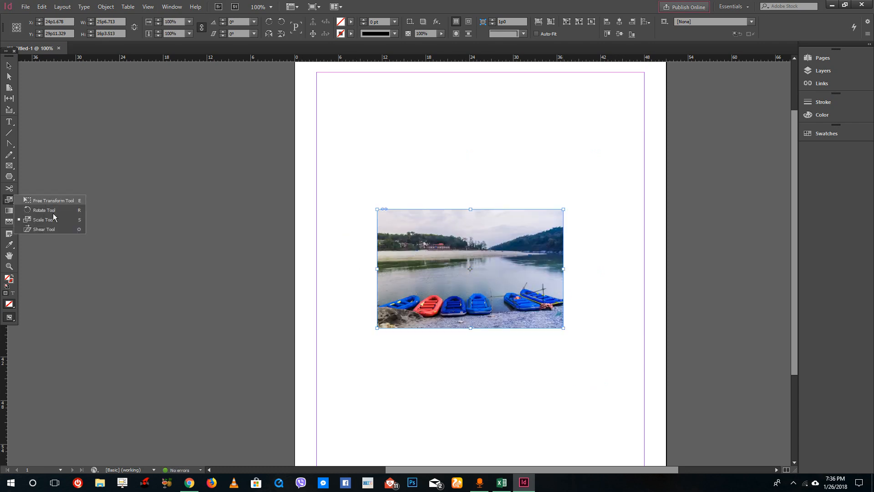
pyautogui.click(54, 228)
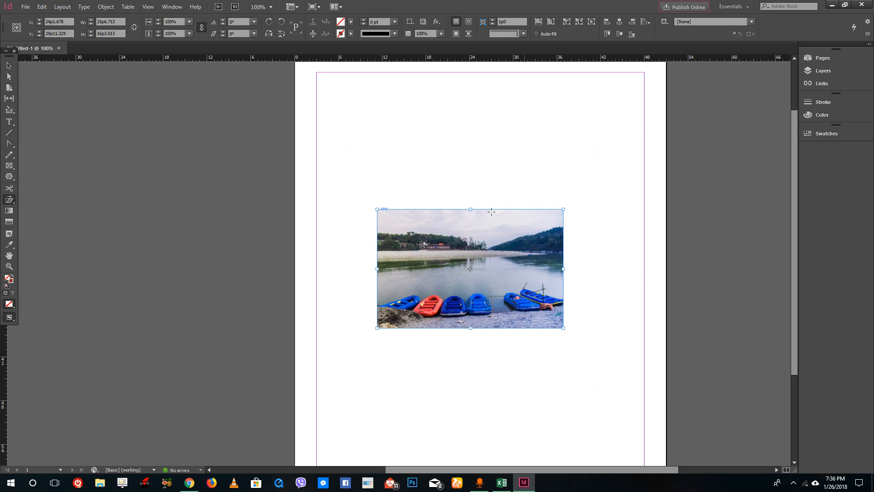
pyautogui.moveTo(470, 209); pyautogui.dragTo(492, 210)
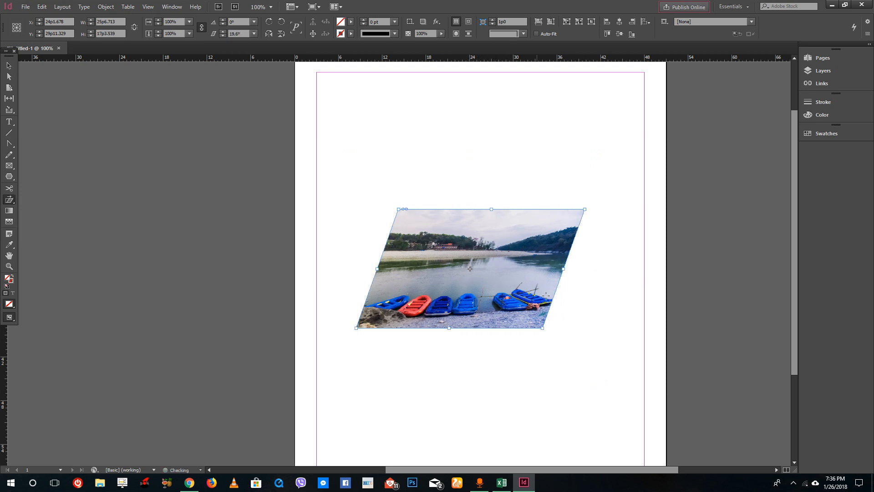
pyautogui.hotkey('ctrl', 'z')
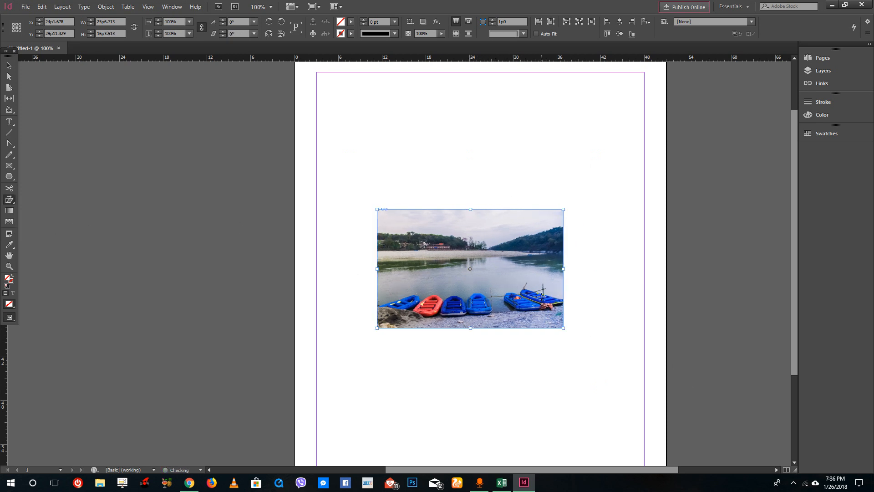
# Step: Enlarge the photo with the Free Transform tool to about 28p7 by 19p2 and rotate it to about -9.25°
pyautogui.click(9, 201)
pyautogui.click(36, 199)
pyautogui.moveTo(378, 209)
pyautogui.mouseDown()
pyautogui.moveTo(349, 172)
pyautogui.moveTo(420, 166)
pyautogui.moveTo(373, 189)
pyautogui.moveTo(371, 210)
pyautogui.mouseUp()
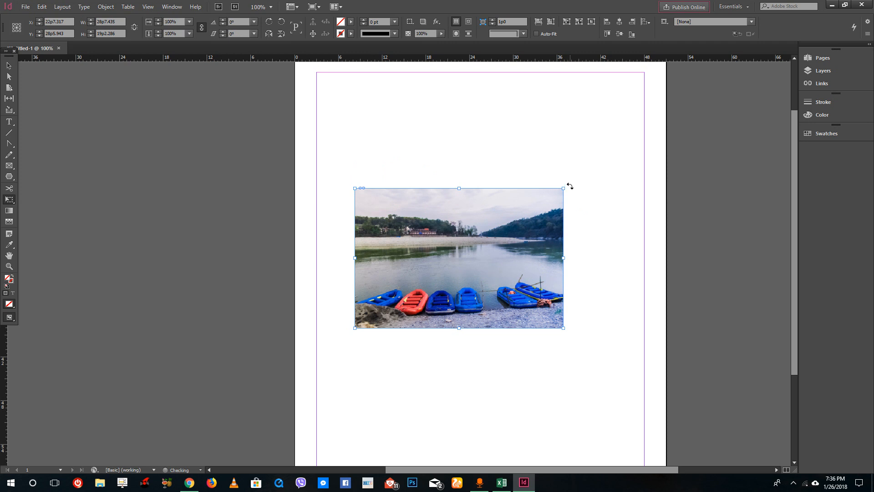
pyautogui.moveTo(572, 176); pyautogui.dragTo(593, 204)
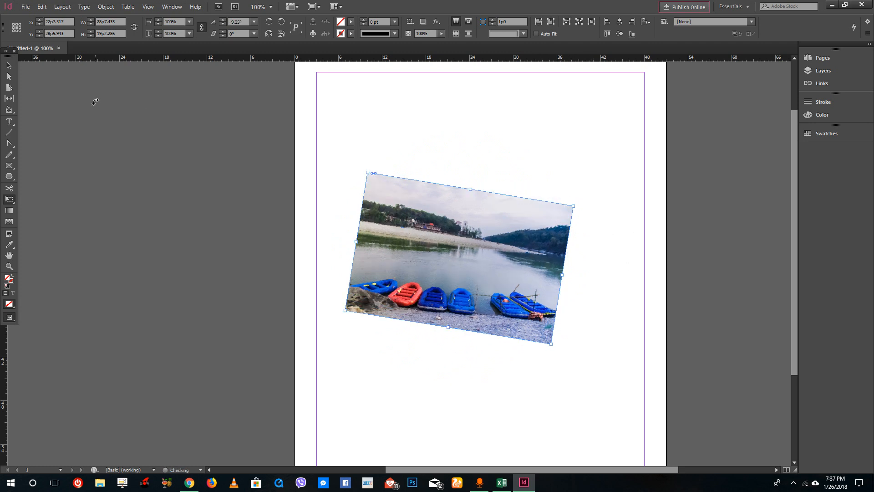
# Step: Change the photo's reference point and rotate it counterclockwise to about 34.75° with the Free Transform tool
pyautogui.click(14, 25)
pyautogui.moveTo(607, 371); pyautogui.dragTo(603, 258)
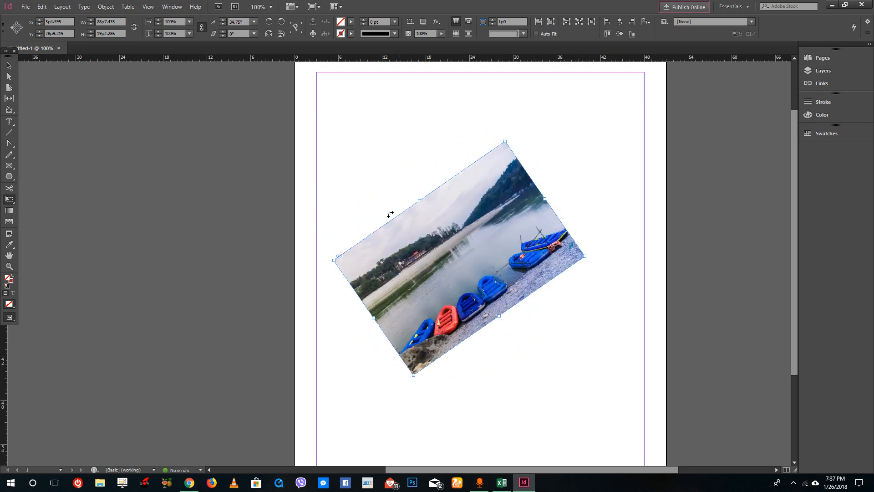
pyautogui.click(321, 204)
pyautogui.click(354, 135)
# Step: Rotate the photo to about 19.25° with the Selection tool and shift it slightly down and right
pyautogui.click(9, 65)
pyautogui.moveTo(589, 256); pyautogui.dragTo(591, 291)
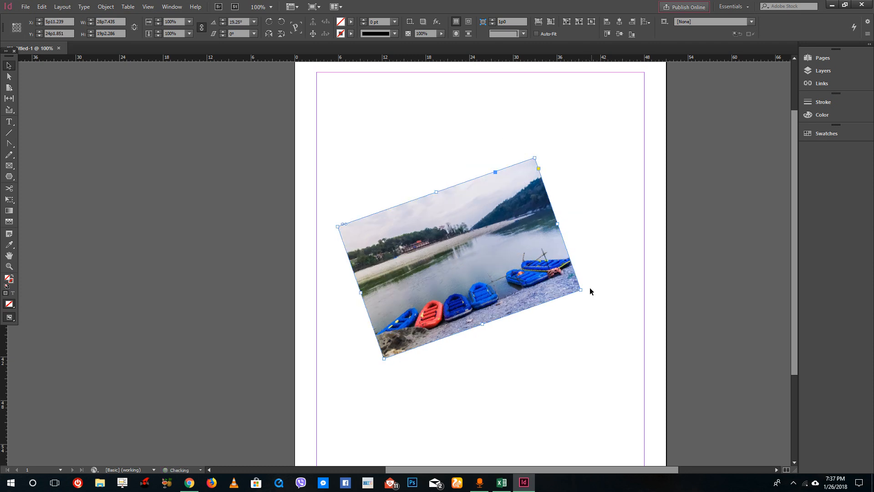
pyautogui.moveTo(459, 258); pyautogui.dragTo(462, 261)
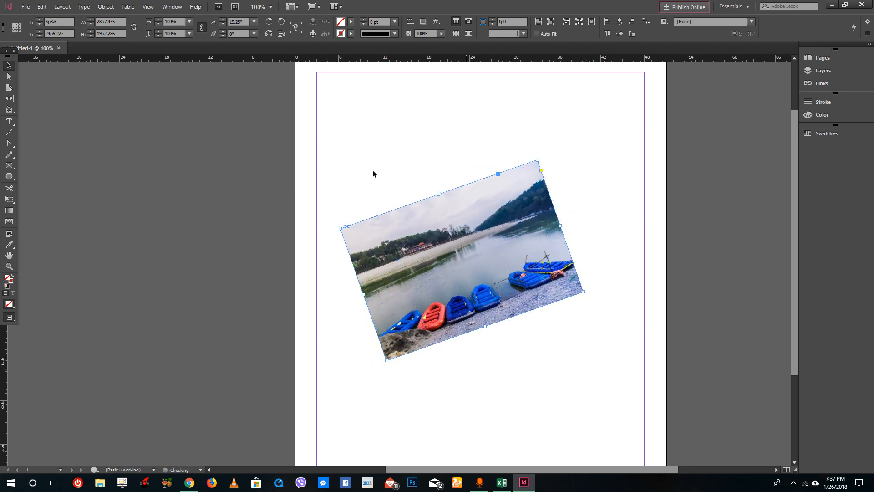
# Step: Step the photo's rotation angle up to 33° and back down to 14°
pyautogui.click(222, 20)
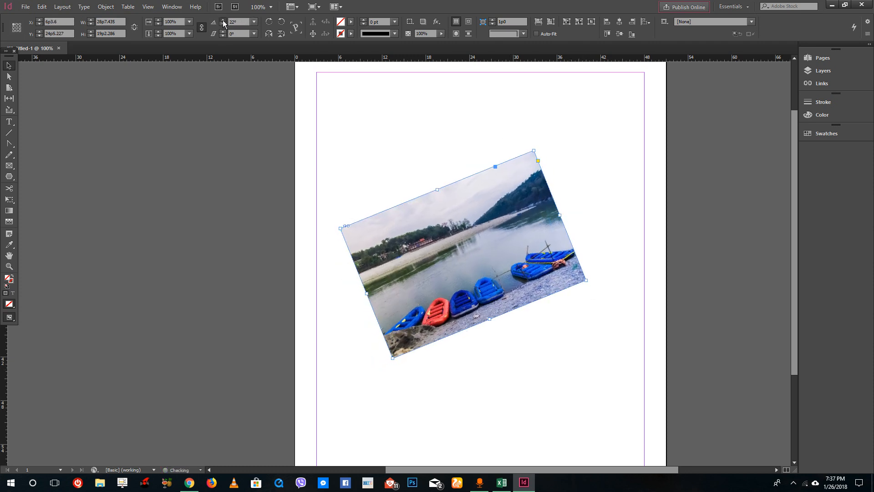
pyautogui.click(223, 21)
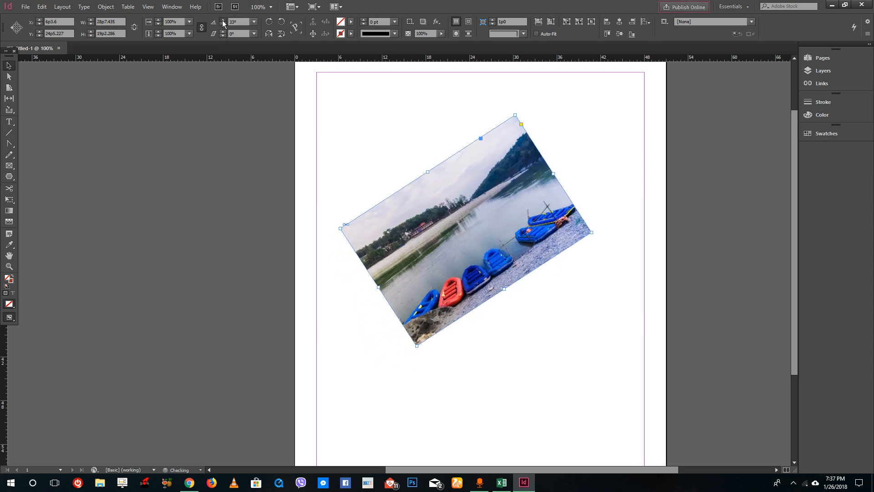
pyautogui.click(223, 25)
pyautogui.click(223, 25)
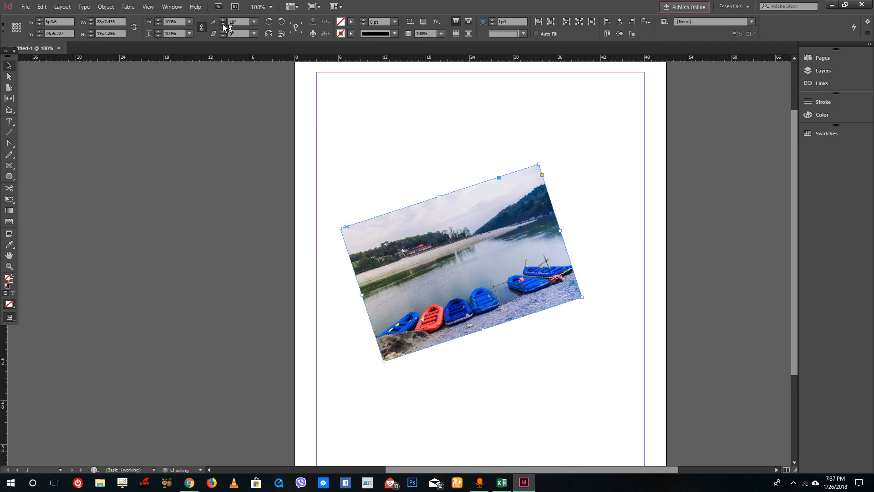
pyautogui.click(222, 24)
# Step: Set the photo's rotation angle to 45° and move it lower on the page
pyautogui.click(238, 24)
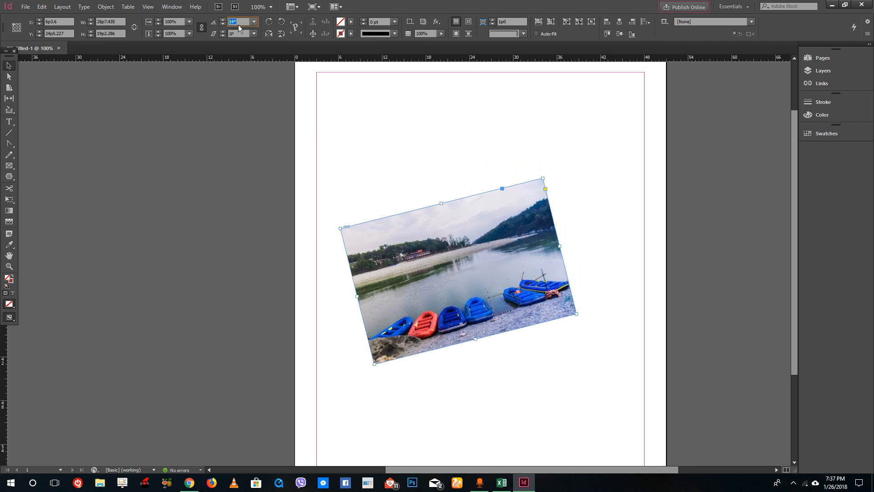
pyautogui.write('45')
pyautogui.press('Return')
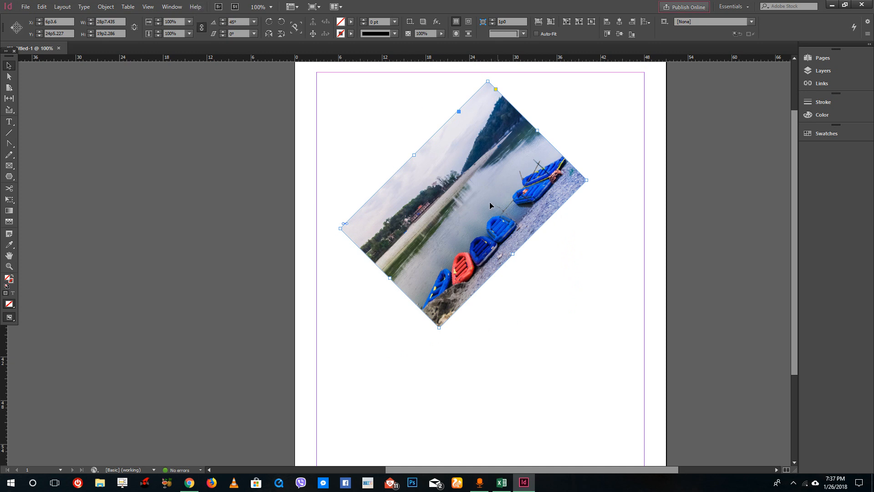
pyautogui.moveTo(473, 194); pyautogui.dragTo(486, 225)
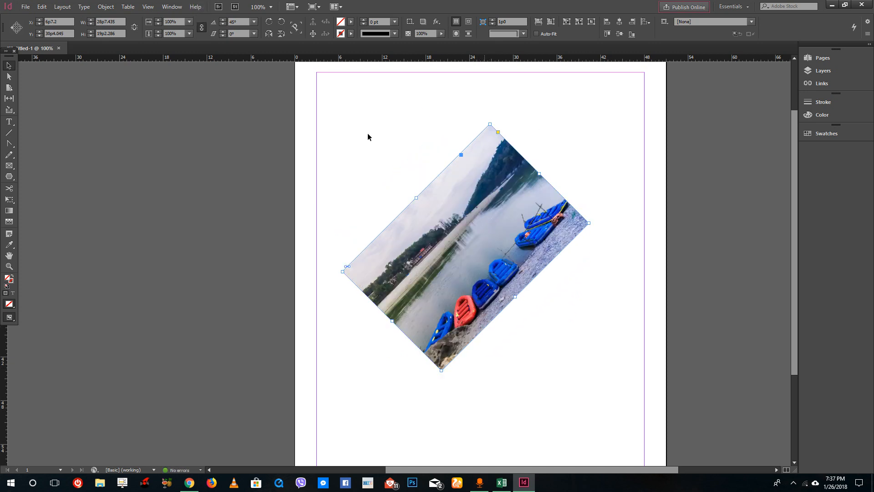
# Step: Set the photo's rotation angle to 0°
pyautogui.click(212, 23)
pyautogui.write('0')
pyautogui.press('Return')
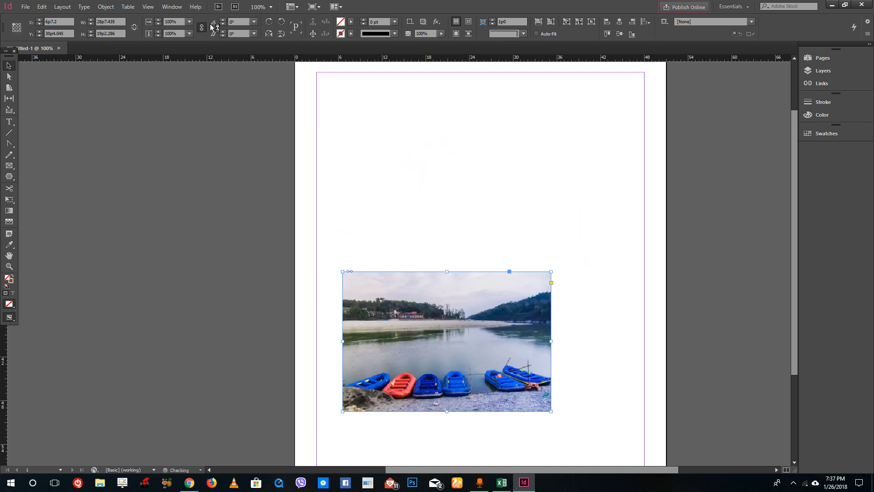
# Step: Move the photo to the page's upper-left area and scale it with its frame to about 13p11 by 9p4
pyautogui.moveTo(504, 347); pyautogui.dragTo(490, 225)
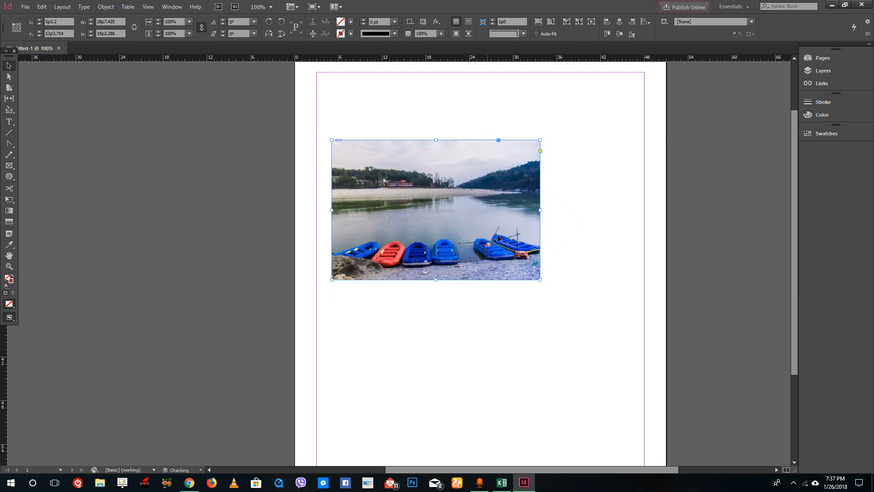
pyautogui.moveTo(539, 281); pyautogui.dragTo(400, 209)
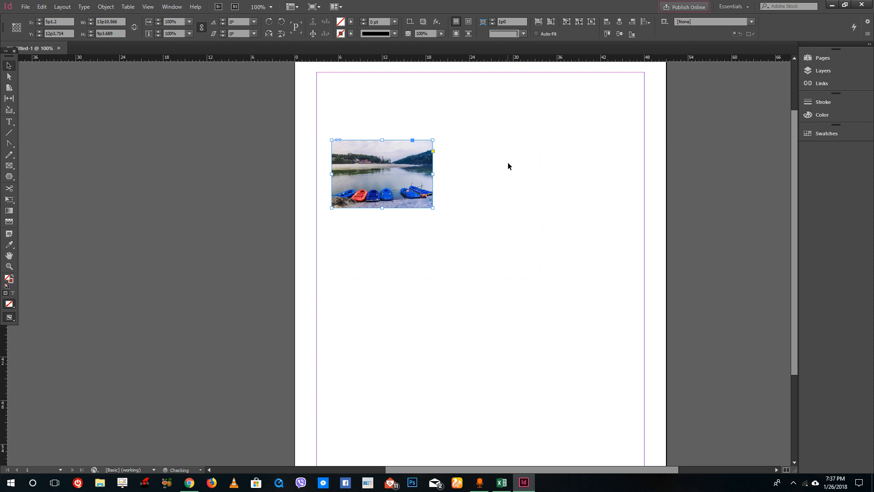
# Step: Duplicate the photo directly below itself and undo the copy
pyautogui.click(507, 162)
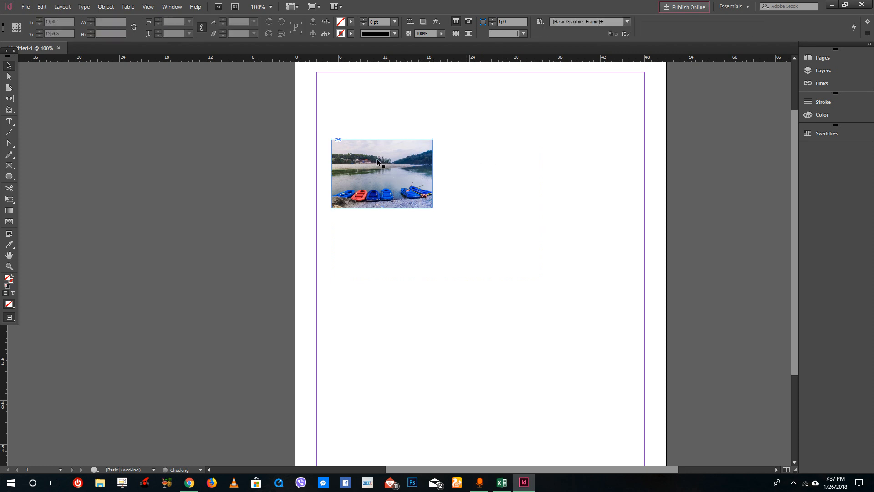
pyautogui.click(397, 177)
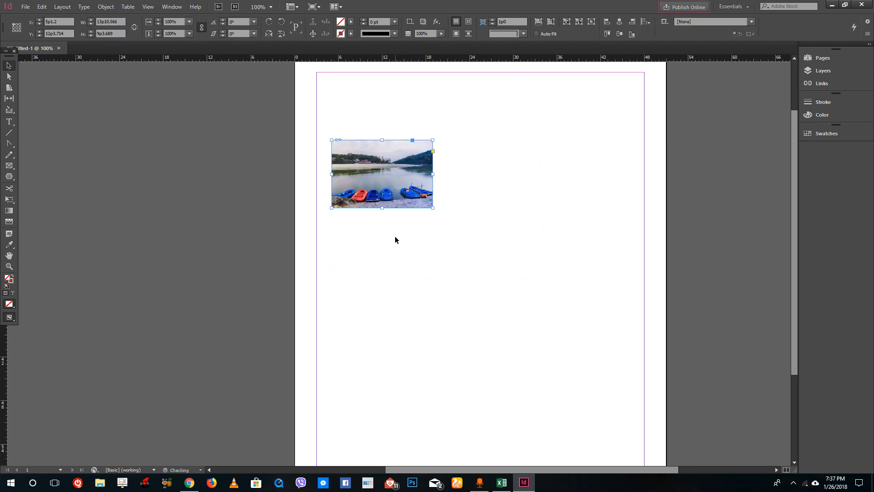
pyautogui.moveTo(391, 194); pyautogui.dragTo(392, 272)
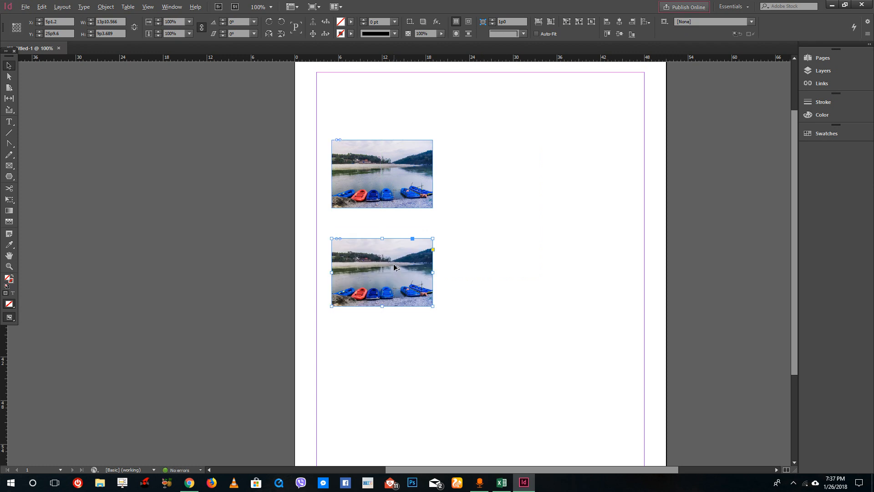
pyautogui.hotkey('ctrl', 'z')
# Step: Duplicate the photo into two columns of three plus one copy at the top of a third column, and shift the whole set left
pyautogui.moveTo(408, 175); pyautogui.dragTo(405, 322)
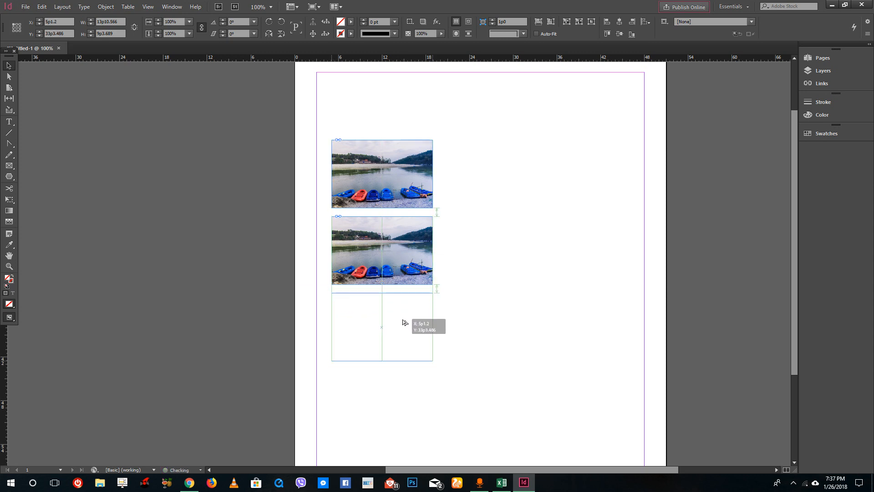
pyautogui.moveTo(404, 322); pyautogui.dragTo(487, 244)
pyautogui.moveTo(488, 244); pyautogui.dragTo(582, 176)
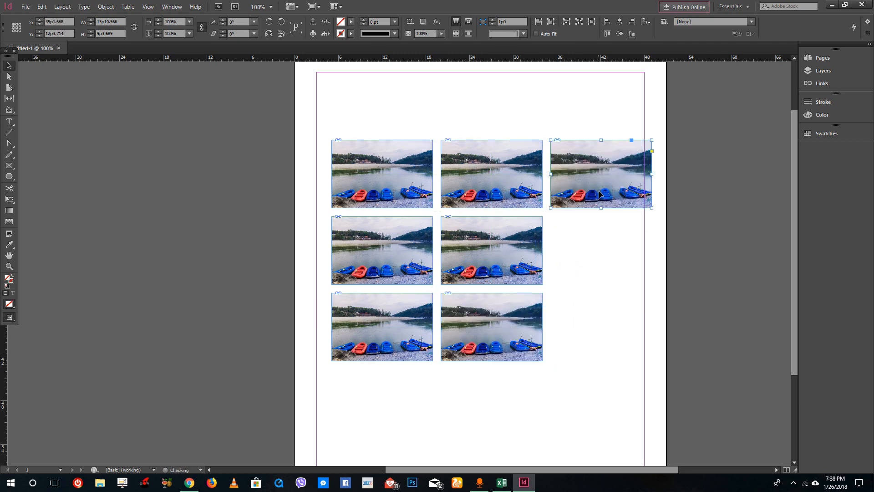
pyautogui.moveTo(655, 381); pyautogui.dragTo(341, 157)
pyautogui.click(582, 248)
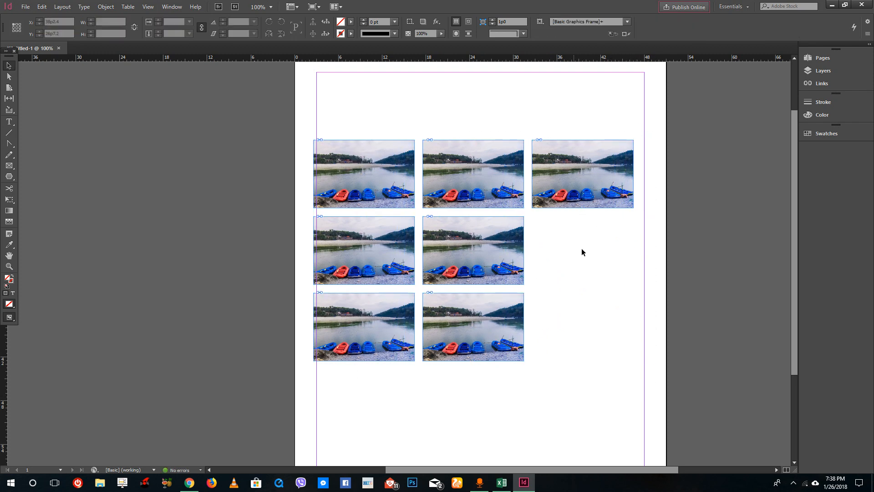
# Step: Delete all the photo copies, keeping only the upper-left photo
pyautogui.moveTo(620, 371)
pyautogui.mouseDown()
pyautogui.moveTo(422, 117)
pyautogui.moveTo(461, 157)
pyautogui.mouseUp()
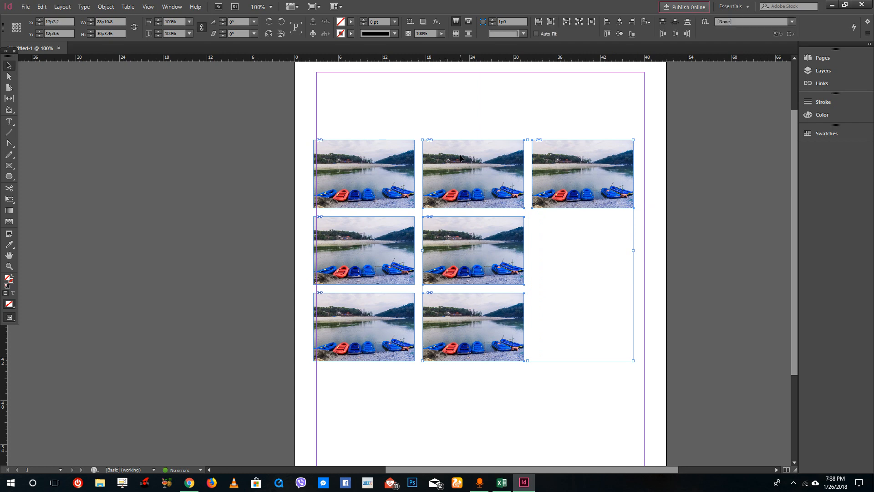
pyautogui.press('Delete')
pyautogui.moveTo(491, 449); pyautogui.dragTo(310, 246)
pyautogui.press('Delete')
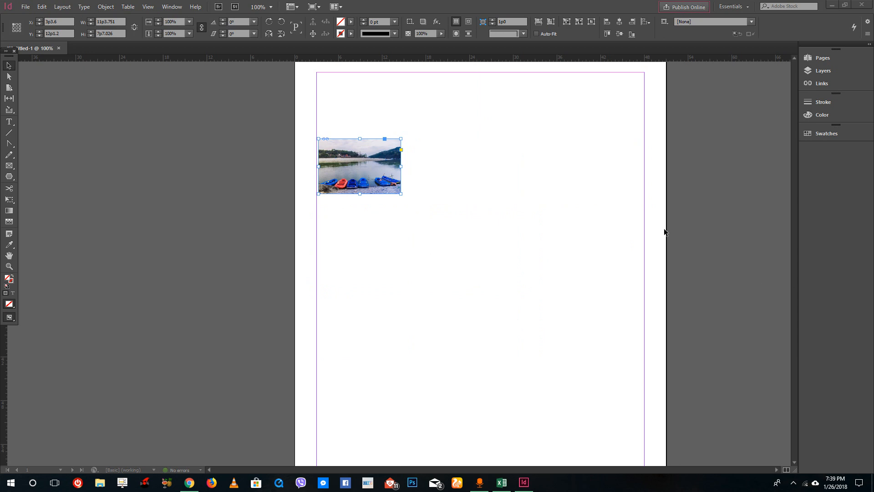
# Step: Move the photo slightly down and to the right, and open Step and Repeat for it with Preview on
pyautogui.moveTo(357, 172); pyautogui.dragTo(365, 179)
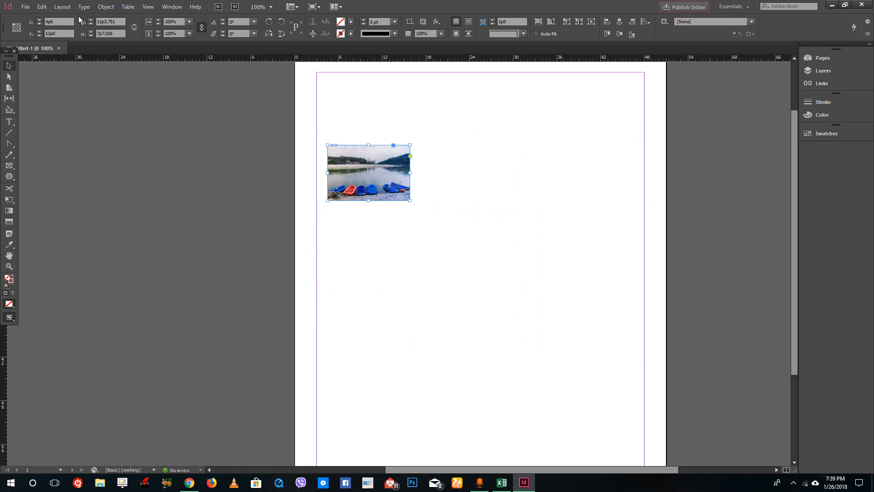
pyautogui.click(42, 6)
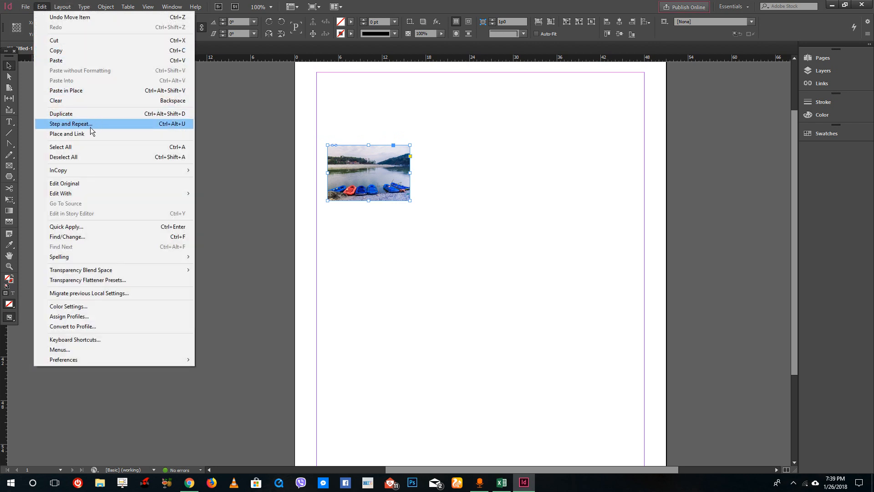
pyautogui.click(91, 124)
pyautogui.moveTo(472, 198); pyautogui.dragTo(694, 192)
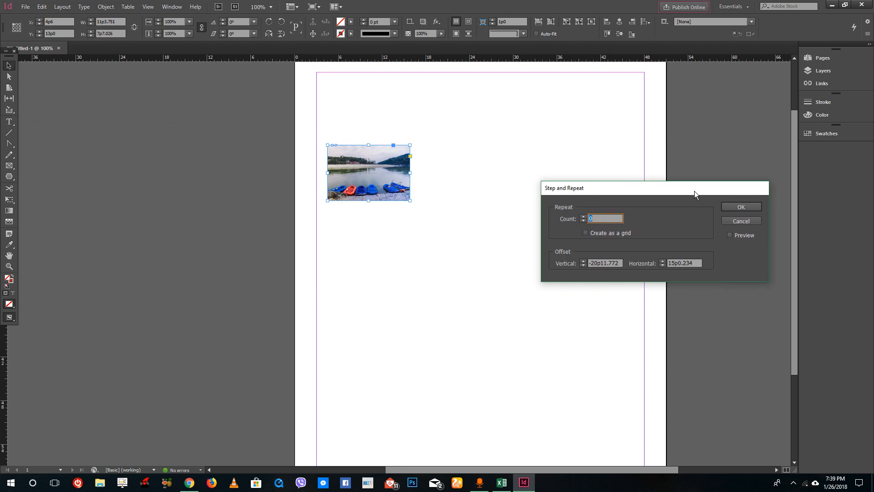
pyautogui.click(731, 235)
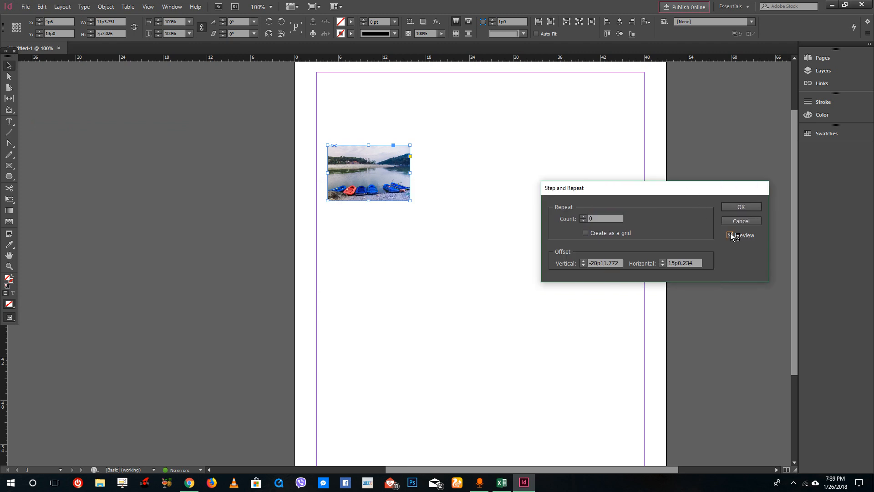
# Step: Set the repeat count to 1, the vertical offset to -18p9 and the horizontal offset to 15p4
pyautogui.click(585, 218)
pyautogui.click(583, 261)
pyautogui.click(583, 261)
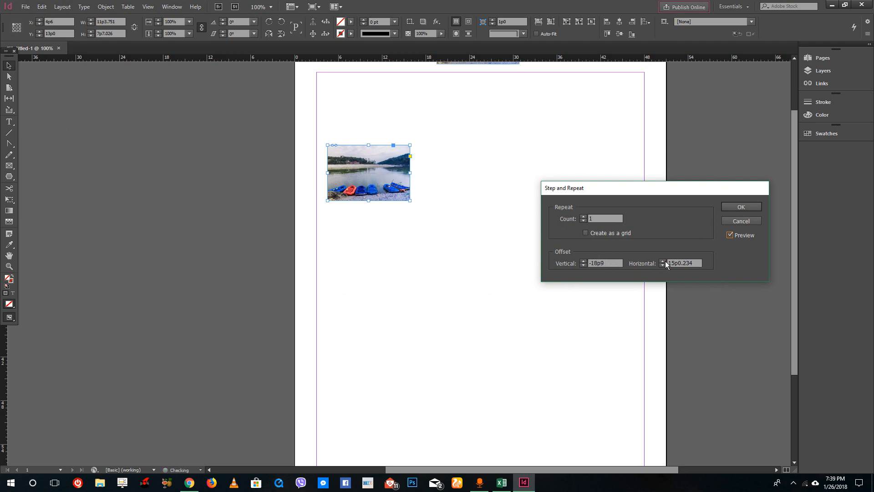
pyautogui.click(662, 261)
pyautogui.moveTo(608, 191); pyautogui.dragTo(603, 229)
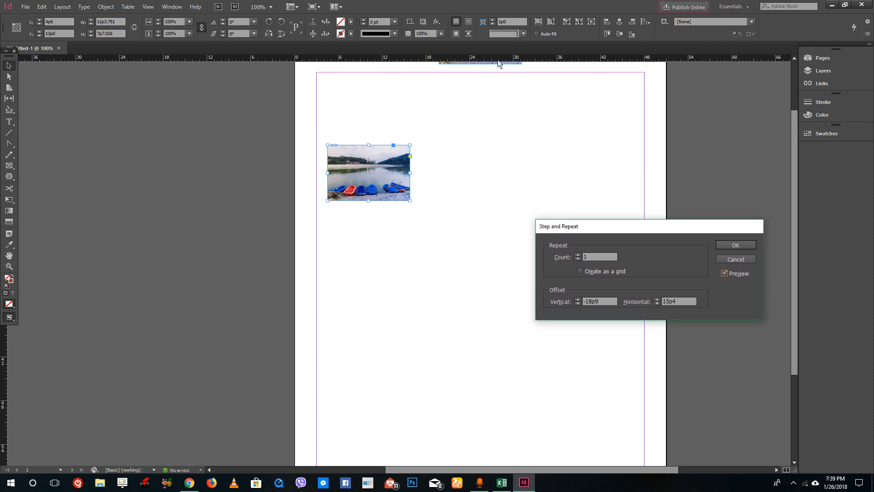
# Step: Reset both the vertical and horizontal repeat offsets to 0p0
pyautogui.moveTo(588, 303); pyautogui.dragTo(562, 301)
pyautogui.write('0')
pyautogui.moveTo(686, 301); pyautogui.dragTo(642, 292)
pyautogui.write('0')
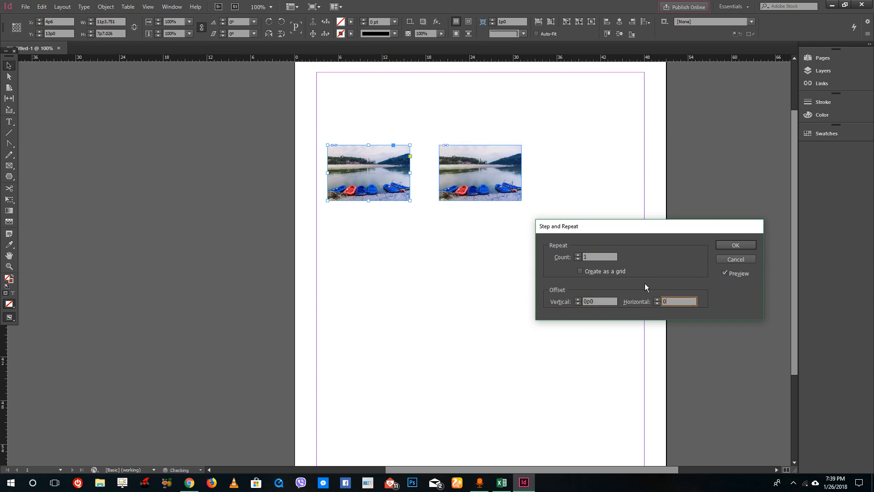
pyautogui.click(605, 302)
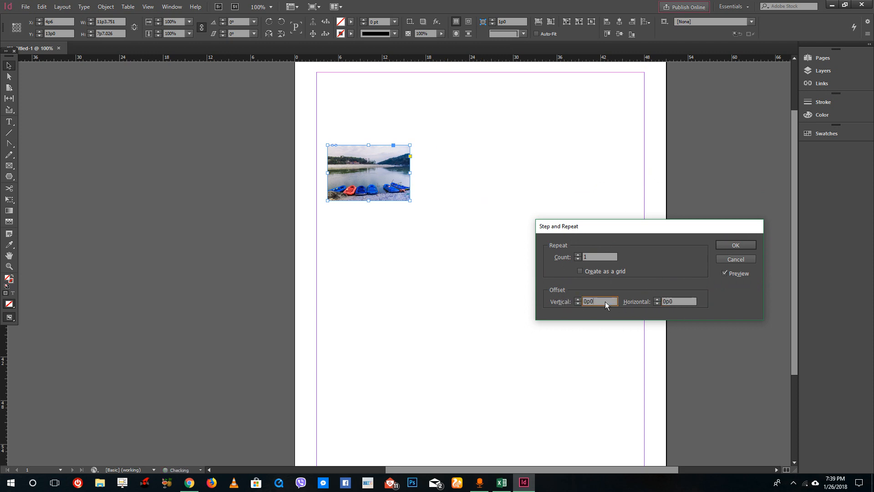
# Step: Increase the horizontal offset to 5p0, apply the single repeat, and undo it
pyautogui.click(657, 299)
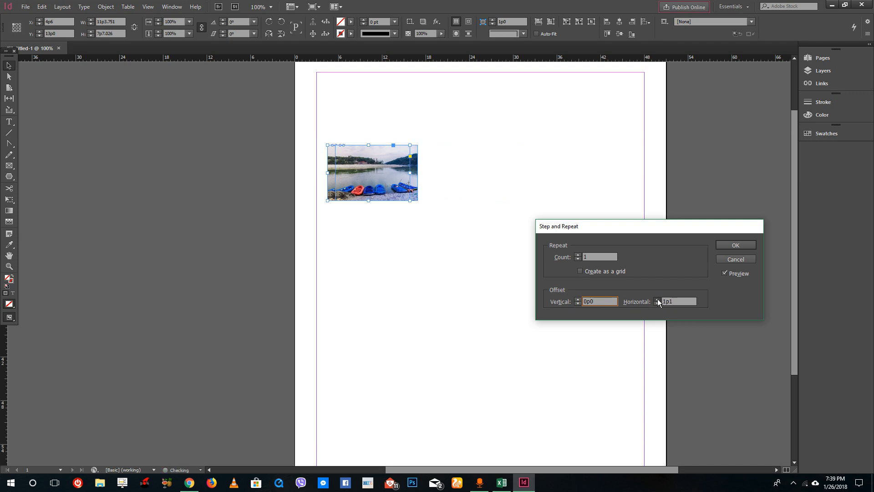
pyautogui.click(657, 300)
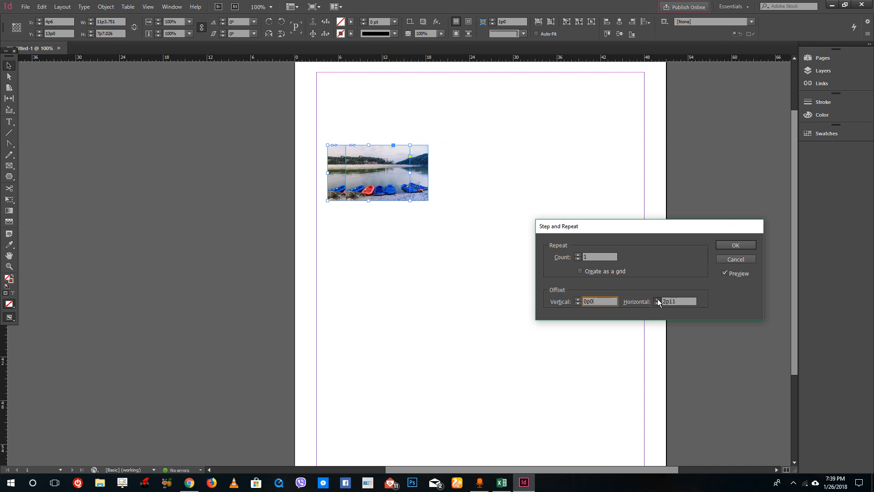
pyautogui.click(658, 299)
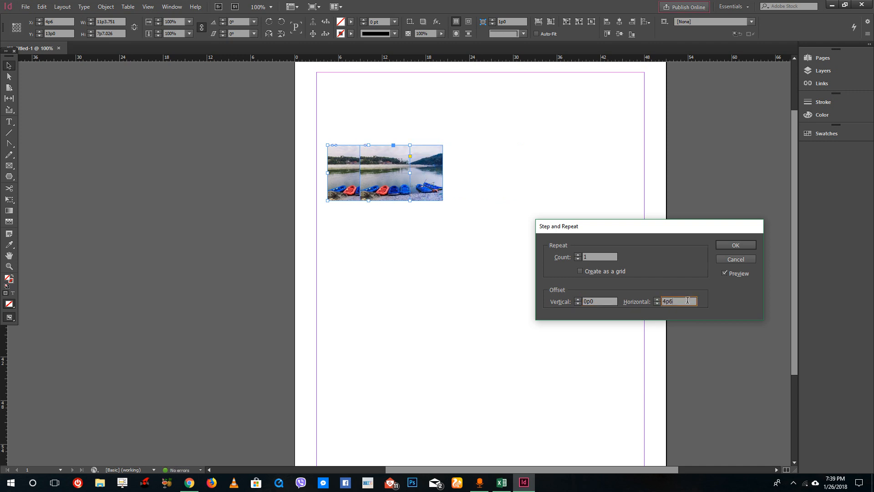
pyautogui.click(657, 299)
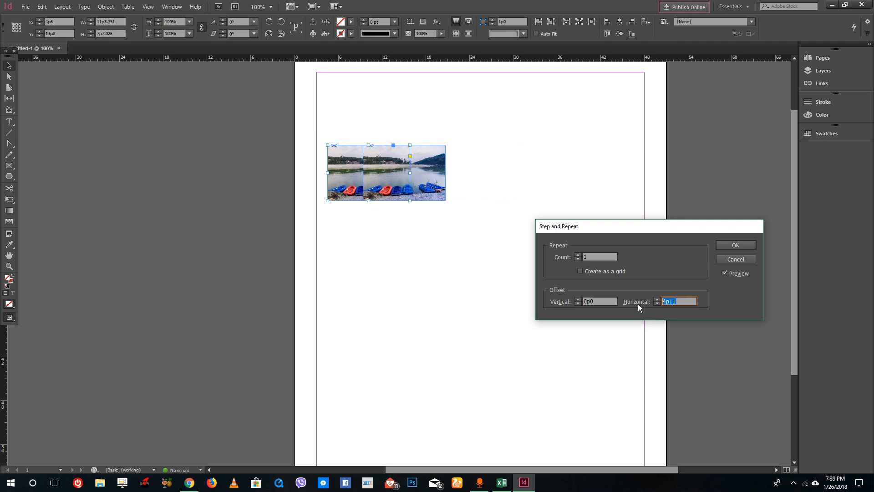
pyautogui.write('5')
pyautogui.press('Return')
pyautogui.hotkey('ctrl', 'z')
# Step: Reopen Step and Repeat for the photo and set the horizontal offset to 10p0
pyautogui.click(62, 6)
pyautogui.click(42, 6)
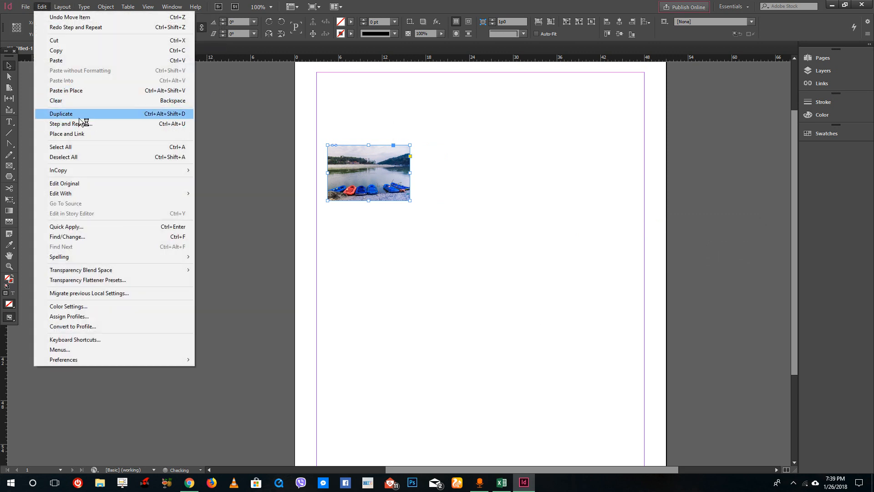
pyautogui.click(80, 124)
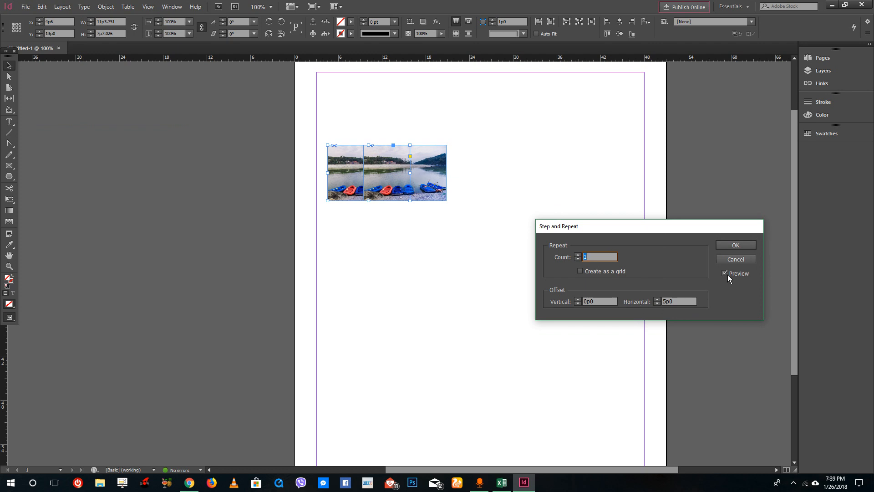
pyautogui.doubleClick(682, 301)
pyautogui.write('10')
pyautogui.click(603, 302)
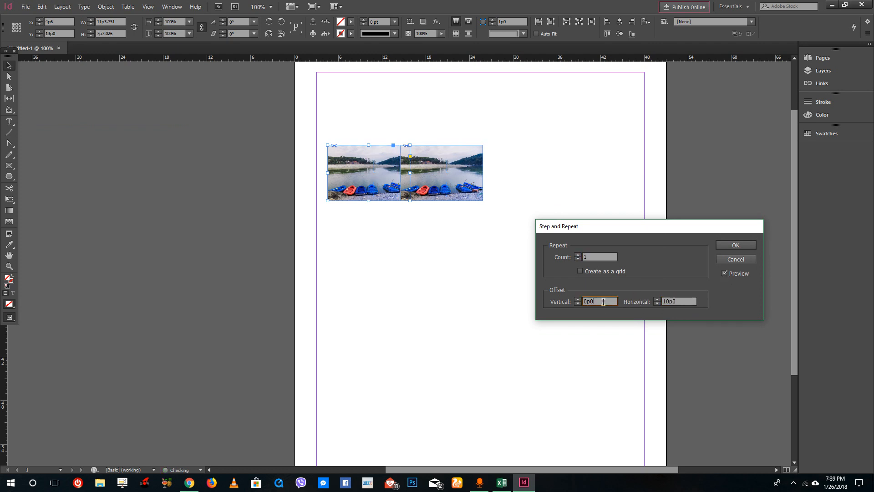
# Step: Try a horizontal offset of 15 and settle on 12p0, so the copy clears the original photo
pyautogui.press('Tab')
pyautogui.write('15')
pyautogui.click(610, 302)
pyautogui.click(674, 302)
pyautogui.doubleClick(674, 302)
pyautogui.write('12')
pyautogui.click(609, 301)
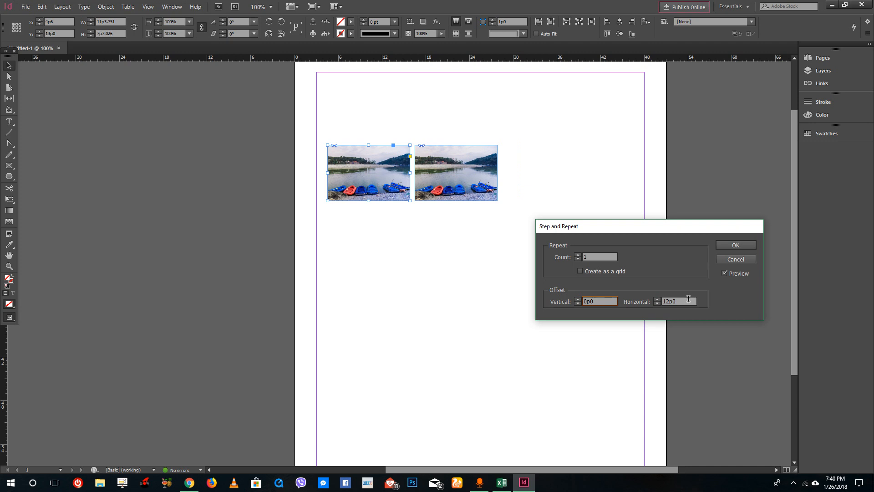
# Step: Raise the repeat count to 3 and bring it back down to 2
pyautogui.click(578, 255)
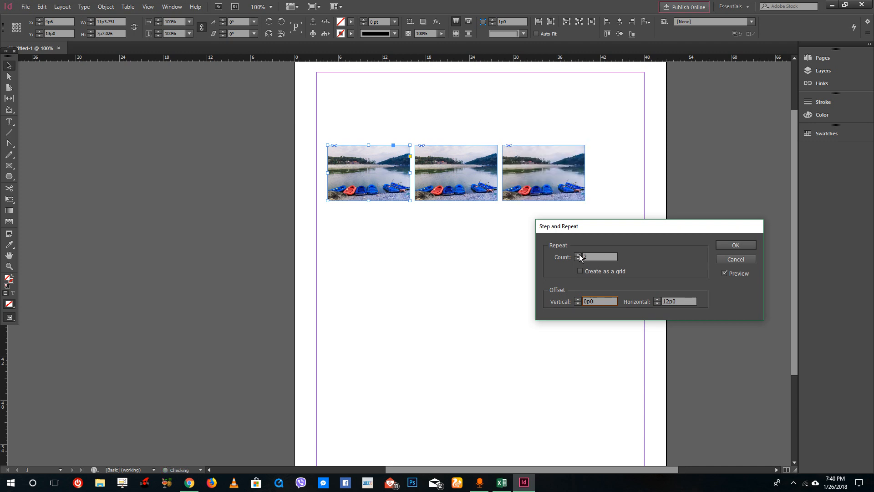
pyautogui.click(578, 255)
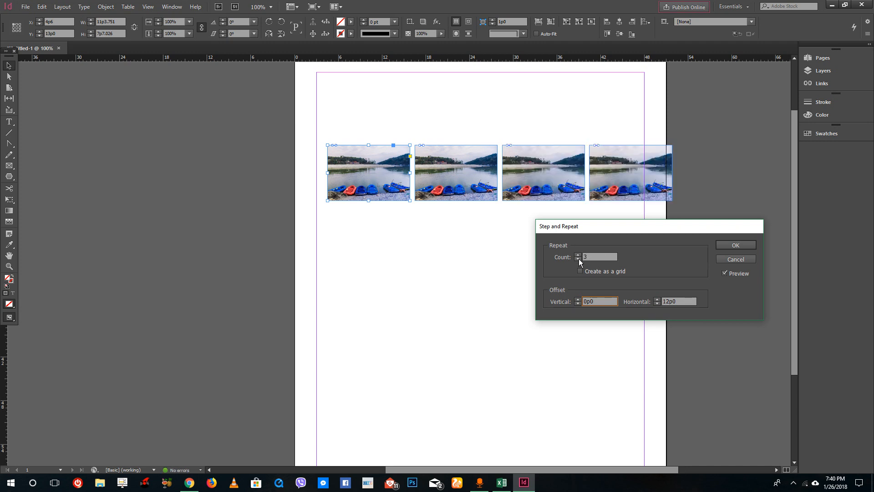
pyautogui.click(577, 258)
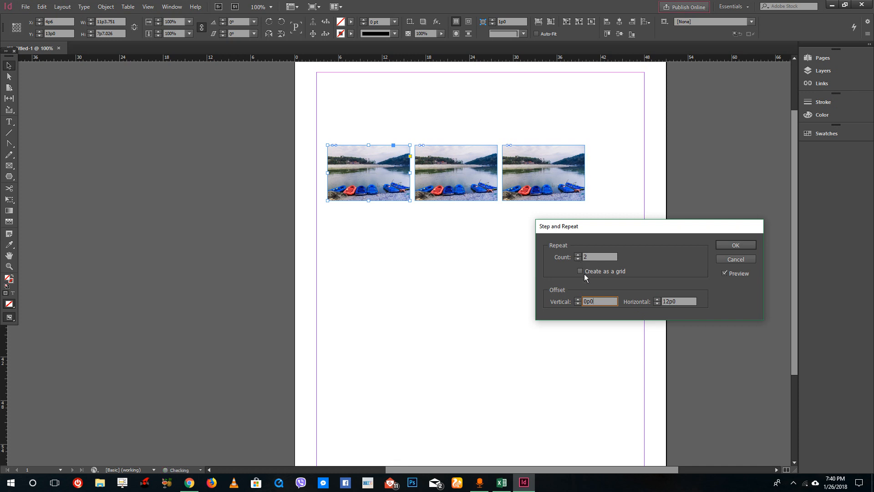
# Step: Create the repeat as a grid with 3 rows and 3 columns
pyautogui.click(581, 271)
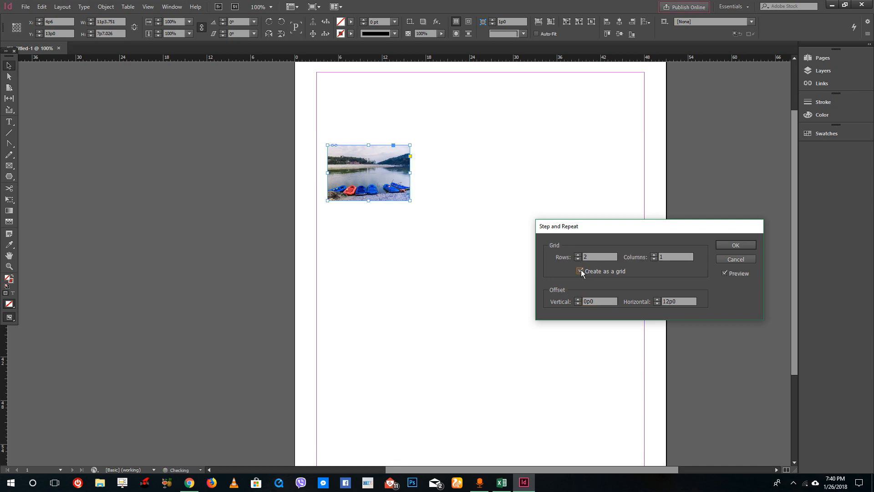
pyautogui.click(655, 255)
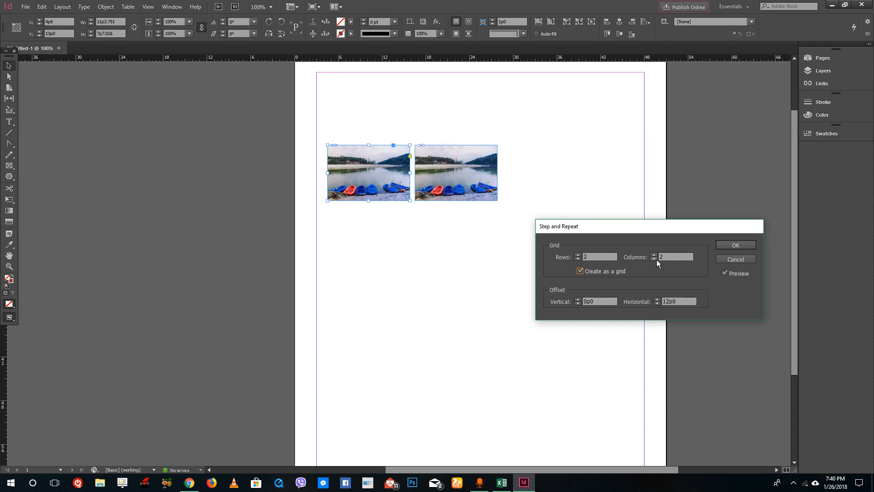
pyautogui.click(578, 255)
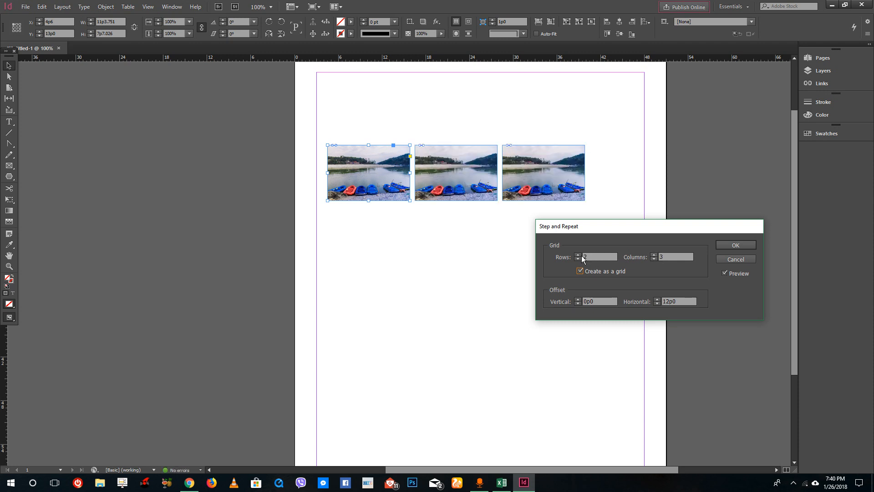
# Step: Set the grid's vertical offset to 12p0
pyautogui.click(600, 300)
pyautogui.write('12')
pyautogui.press('Tab')
pyautogui.click(606, 300)
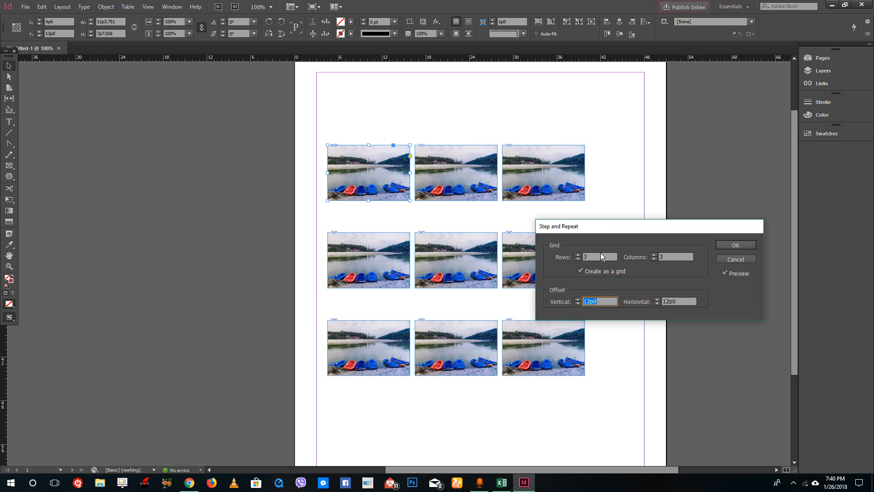
# Step: Tighten the grid rows by reducing the vertical offset to 9p0 and finally to 8p0
pyautogui.click(591, 301)
pyautogui.press('BackSpace')
pyautogui.write('9')
pyautogui.press('Tab')
pyautogui.click(601, 302)
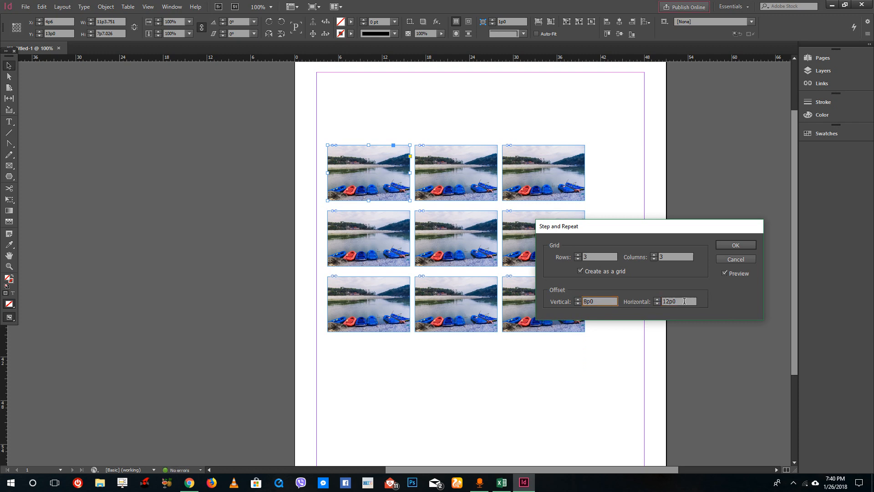
pyautogui.press('Tab')
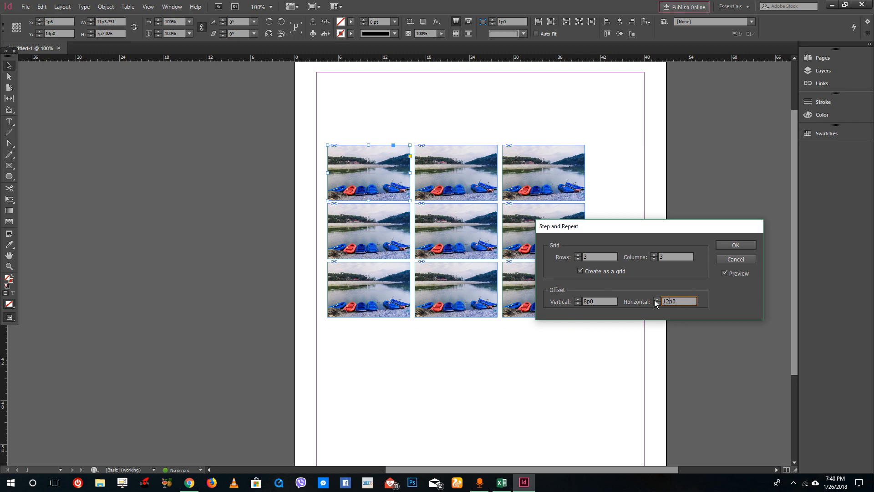
# Step: Try a horizontal offset of 11p0 for the grid and adjust it to 11p6
pyautogui.click(677, 257)
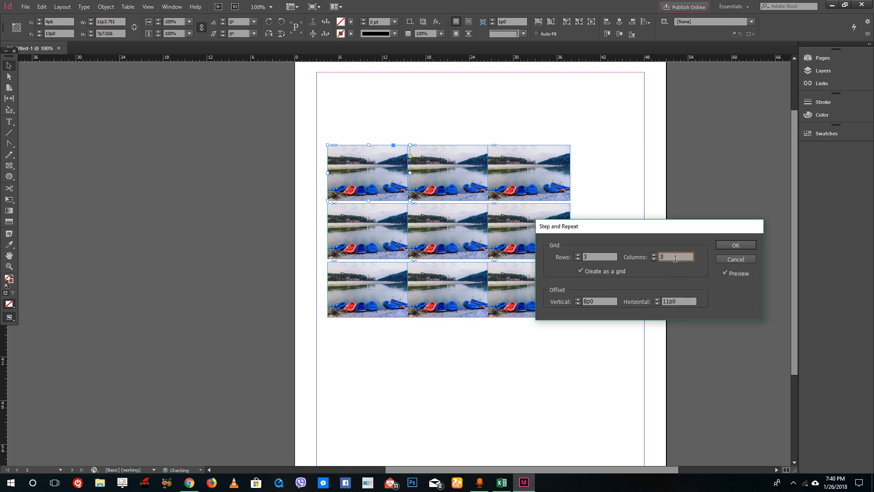
pyautogui.click(670, 301)
pyautogui.click(669, 257)
pyautogui.click(671, 301)
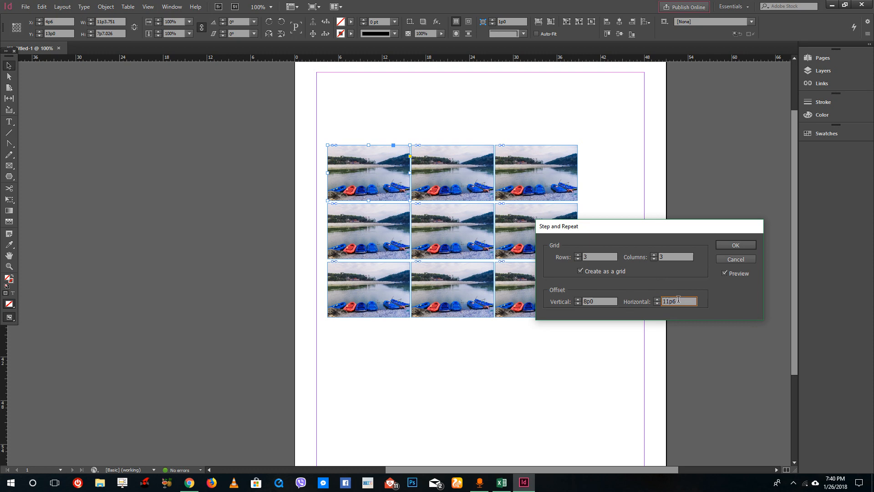
# Step: Set the grid's horizontal offset to 12p1.2 and apply the Step and Repeat
pyautogui.click(678, 257)
pyautogui.click(678, 301)
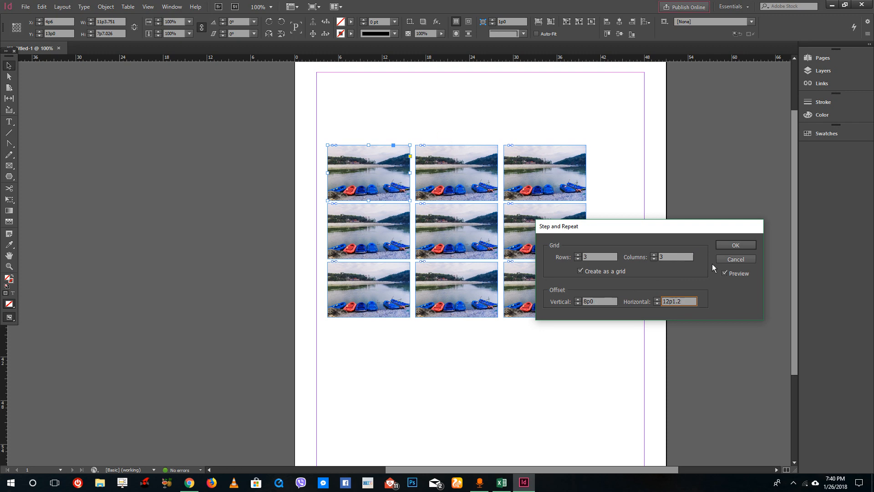
pyautogui.click(725, 246)
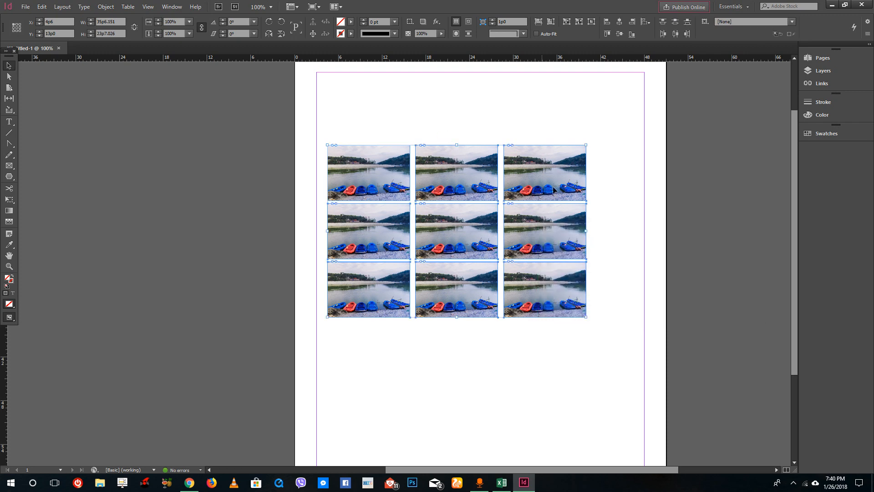
# Step: Select all nine photos and move the grid to the upper-left corner of the page margins, at X 3p0 and Y 3p0
pyautogui.click(392, 168)
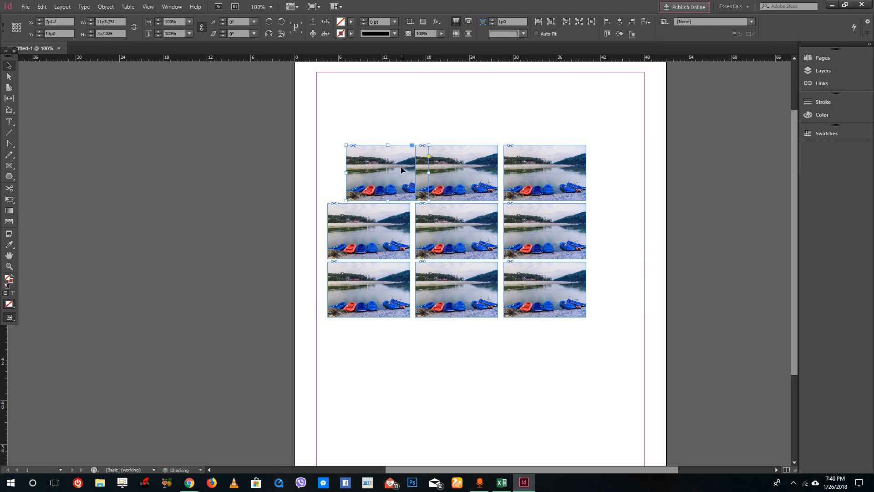
pyautogui.moveTo(643, 336); pyautogui.dragTo(296, 143)
pyautogui.scroll(3, 319, 182)
pyautogui.moveTo(376, 247); pyautogui.dragTo(366, 175)
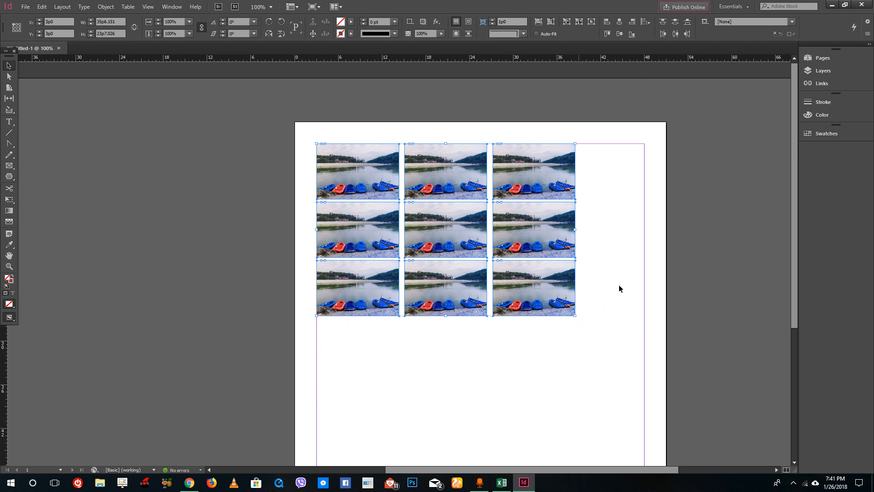
# Step: Add a second page to the document, try a regular paste of the photo grid on it and undo that paste
pyautogui.click(819, 58)
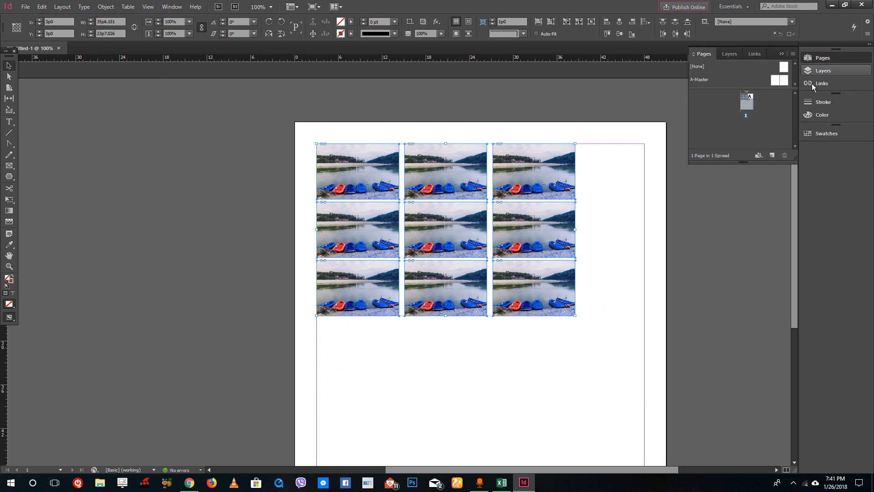
pyautogui.click(773, 155)
pyautogui.hotkey('ctrl', 'v')
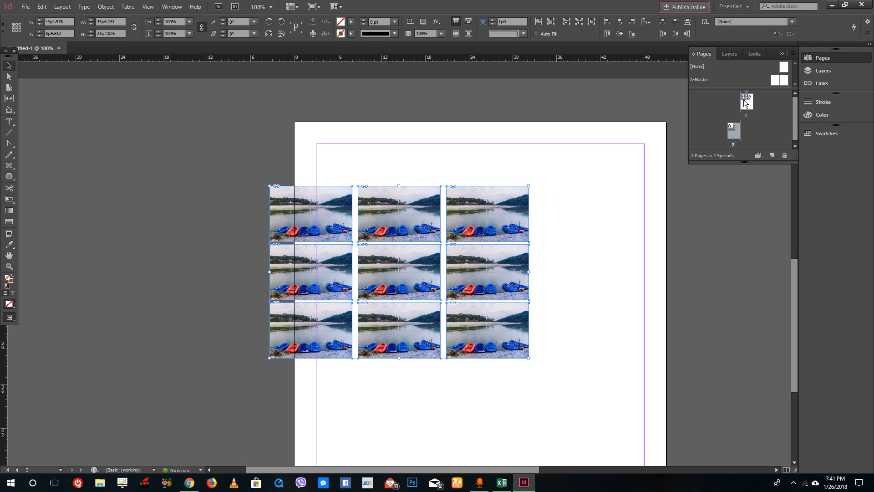
pyautogui.hotkey('ctrl', 'z')
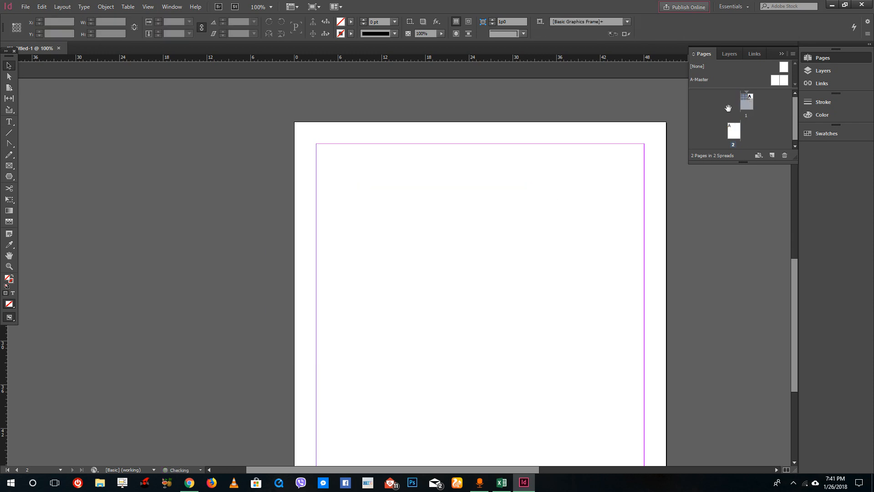
# Step: Copy the nine-photo grid from page 1 and try Paste in Place on page 2
pyautogui.doubleClick(745, 104)
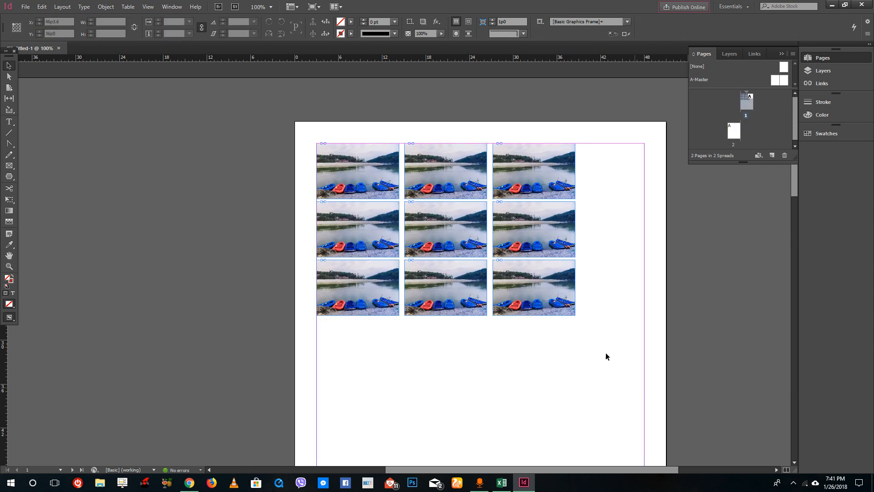
pyautogui.moveTo(647, 398); pyautogui.dragTo(282, 90)
pyautogui.doubleClick(734, 131)
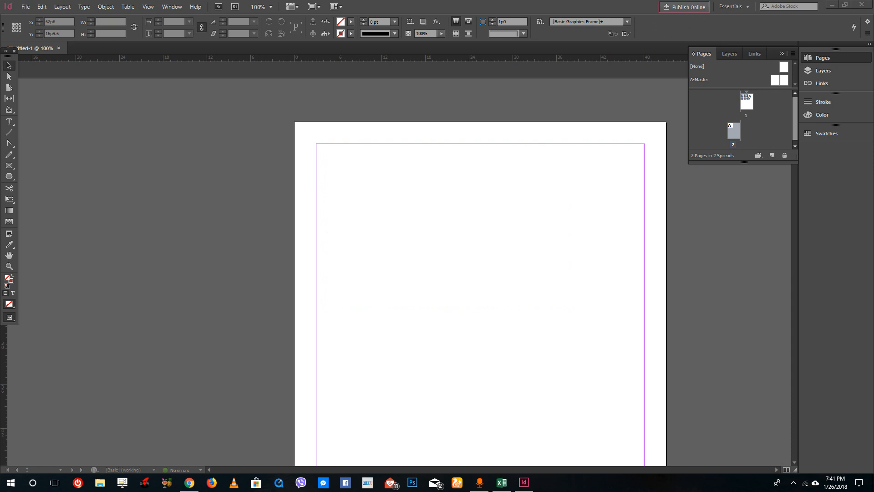
pyautogui.click(41, 7)
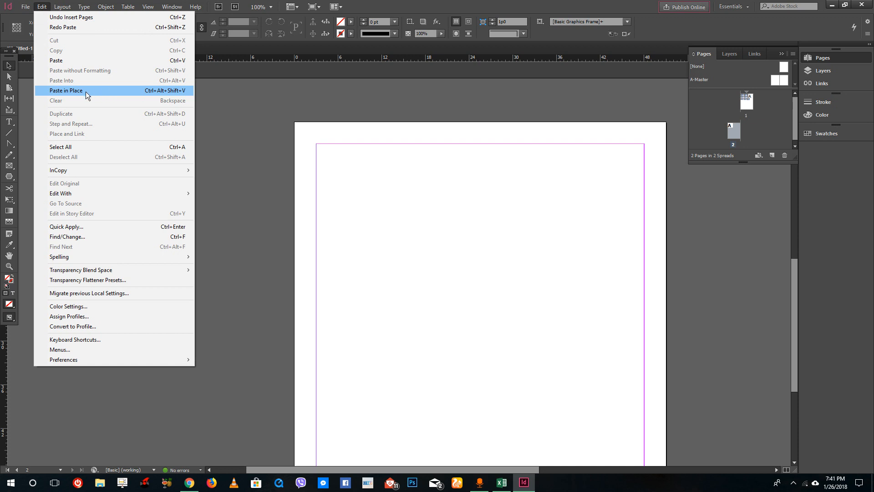
pyautogui.click(105, 91)
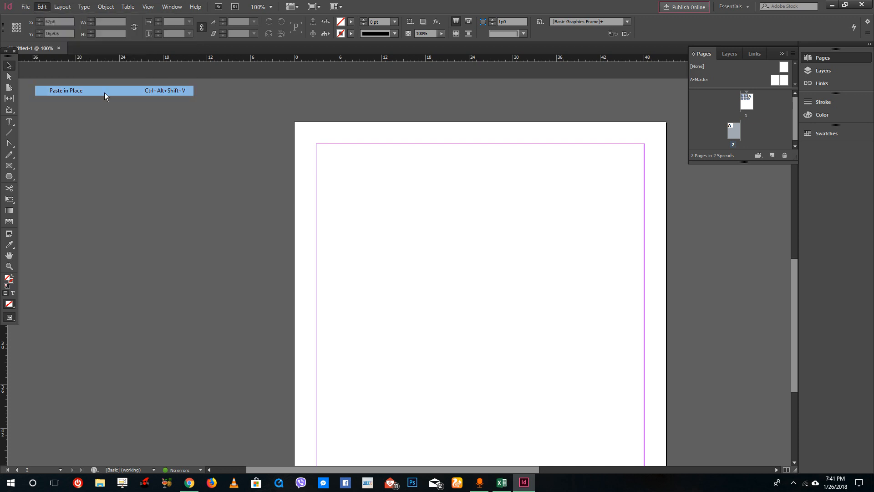
pyautogui.hotkey('ctrl', '-')
pyautogui.hotkey('ctrl', '-')
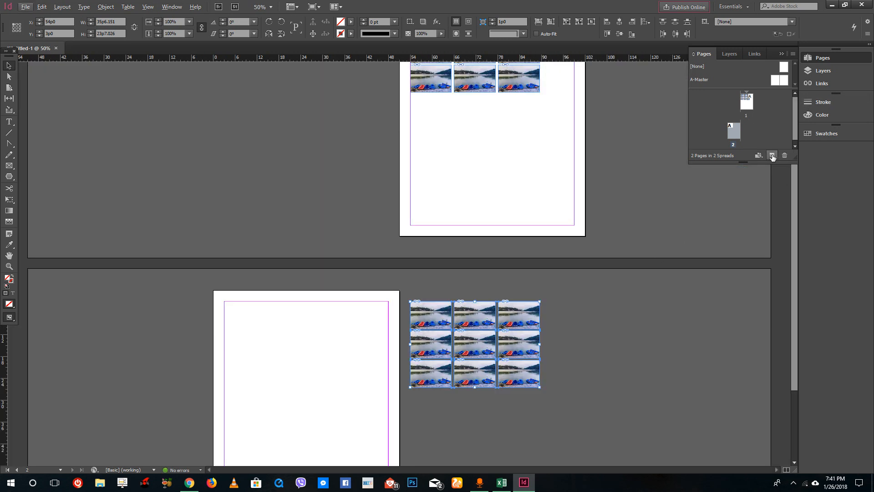
# Step: Add a third page and delete the pasted photo grid from the pasteboard beside the spread
pyautogui.click(772, 155)
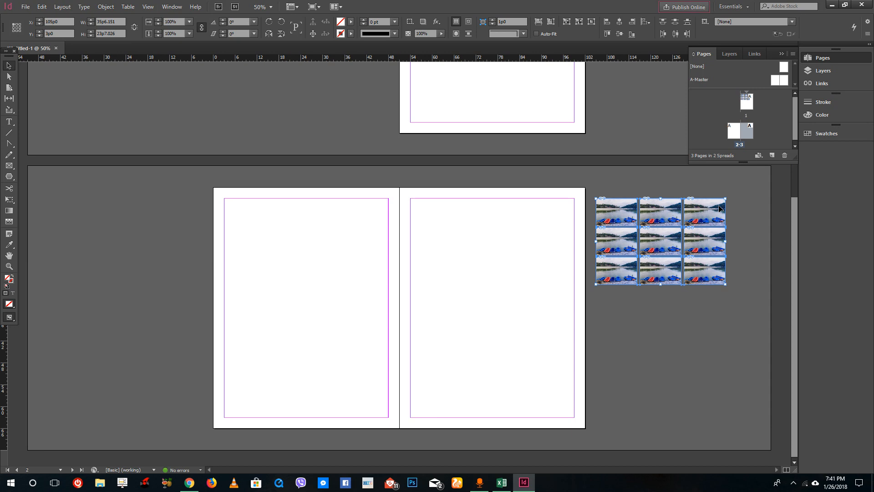
pyautogui.press('Delete')
# Step: Paste the copied photo grid in place on page 3 and deselect it
pyautogui.click(42, 6)
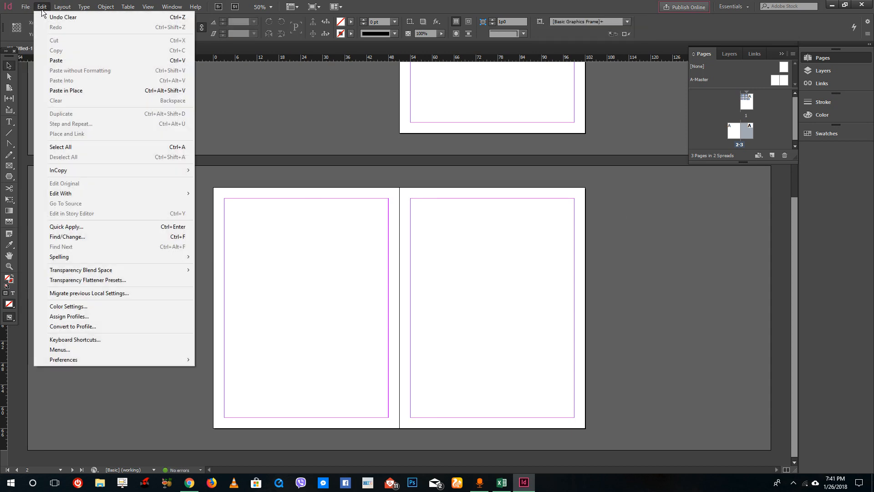
pyautogui.click(72, 88)
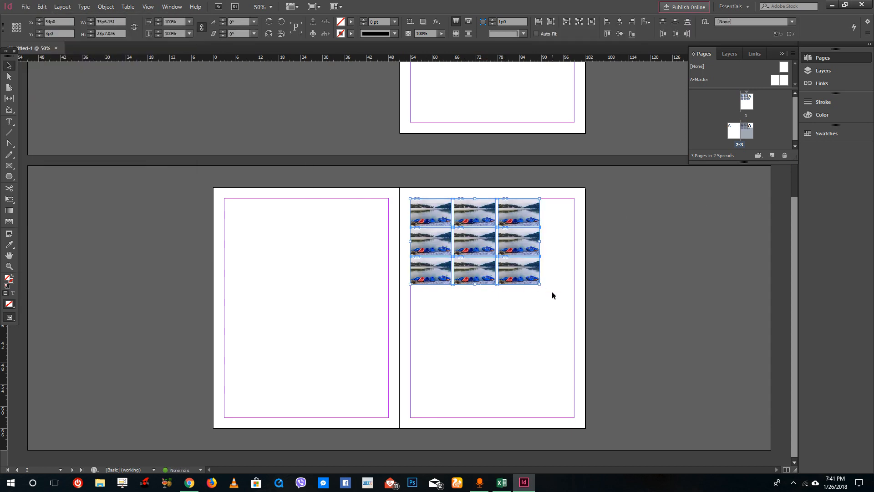
pyautogui.click(552, 293)
pyautogui.scroll(3, 546, 204)
pyautogui.scroll(-3, 432, 137)
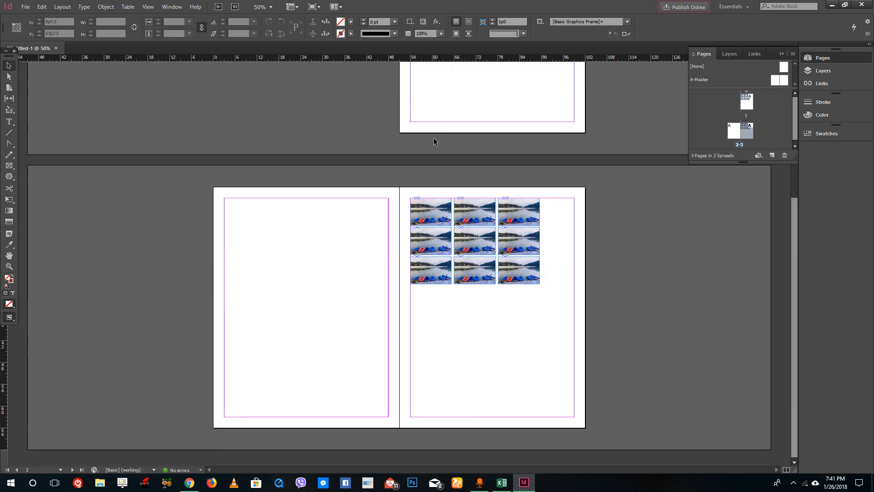
# Step: Try a regular paste of the photo grid onto the spread of pages 2 and 3 and undo it
pyautogui.scroll(3, 434, 139)
pyautogui.hotkey('ctrl', 'v')
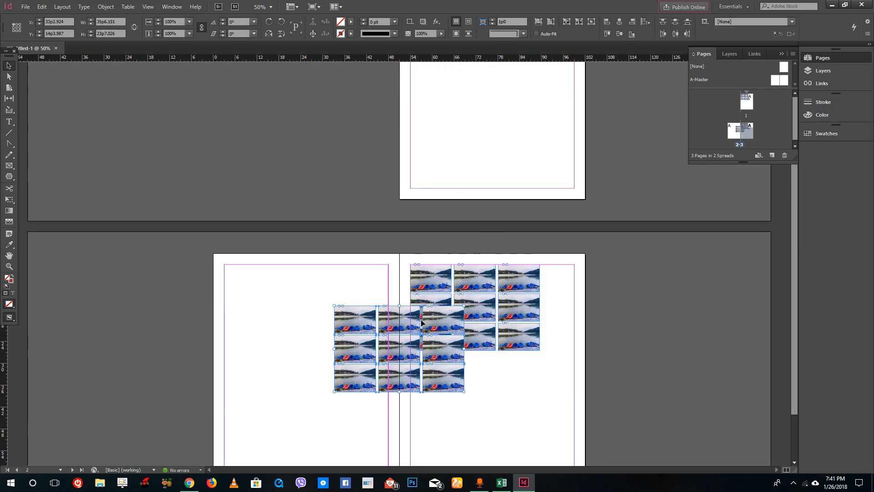
pyautogui.hotkey('ctrl', 'z')
pyautogui.scroll(2, 421, 319)
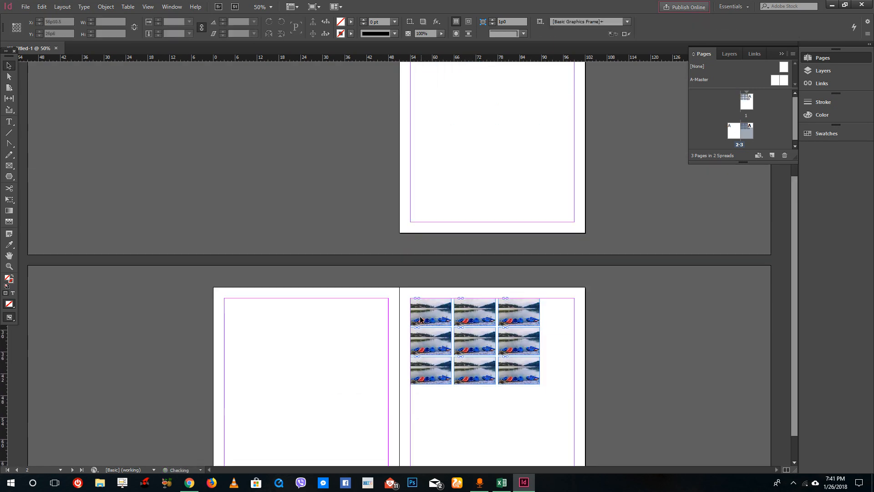
# Step: Compare the position of the photo grid on page 1 with the pasted grid on page 3
pyautogui.scroll(5, 421, 319)
pyautogui.hotkey('ctrl', 'alt', 'shift', 'v')
pyautogui.scroll(-9, 419, 314)
pyautogui.scroll(7, 420, 312)
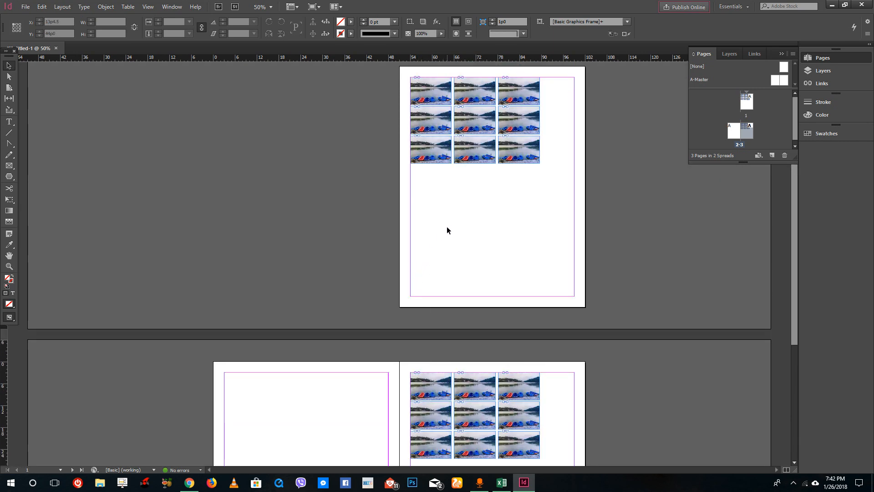
pyautogui.scroll(-6, 444, 234)
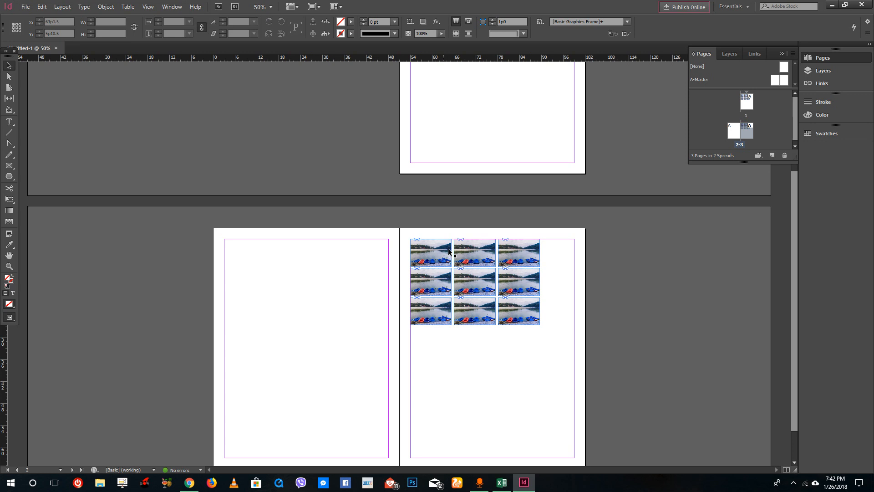